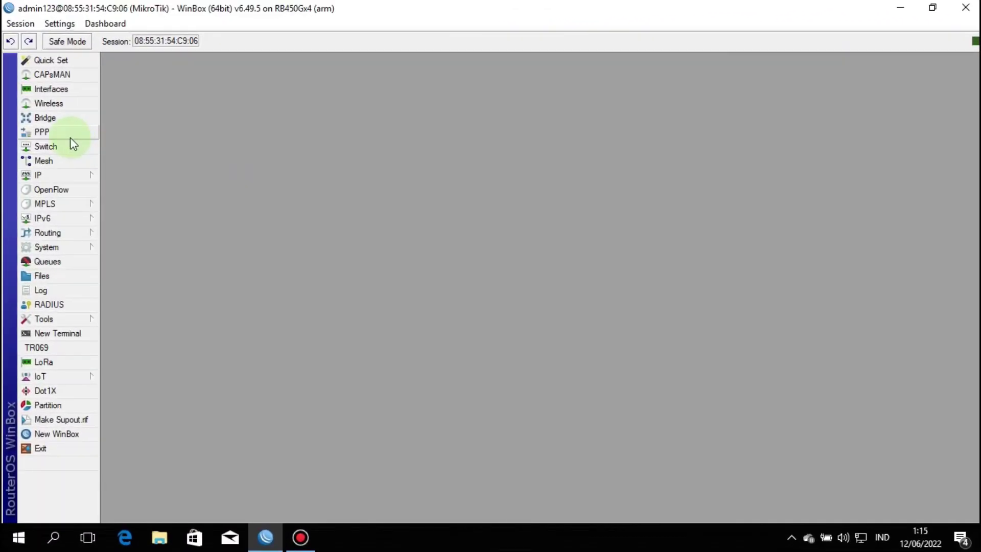
Test the router's internet connection by pinging google.com from a new terminal, and close the terminal
{"action": "left_click", "coordinate": [66, 335]}
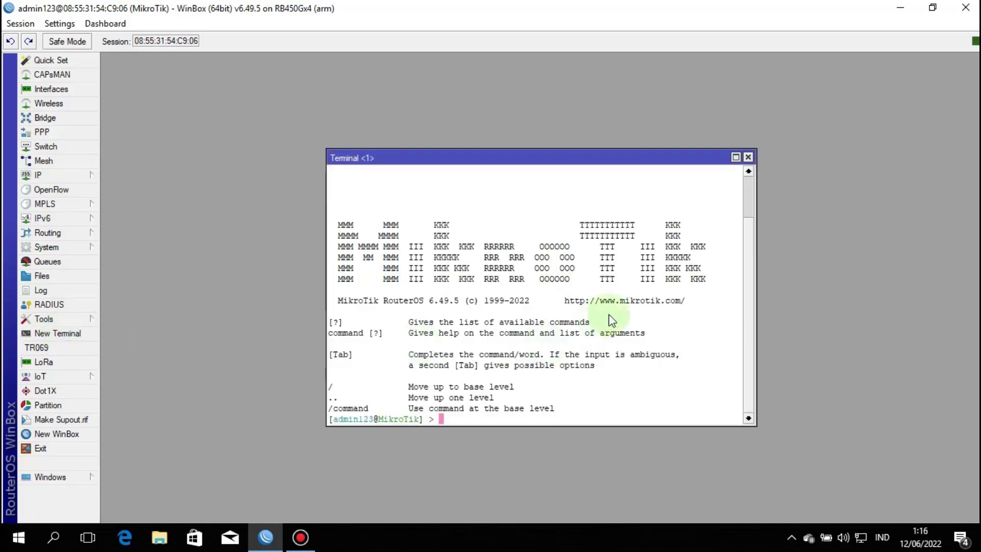
{"action": "type", "text": "ping google.com"}
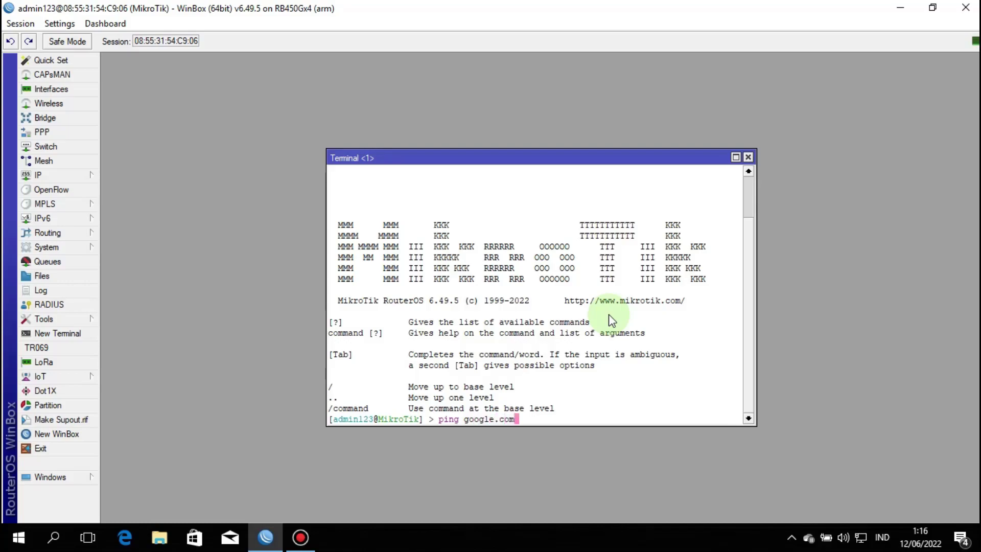
{"action": "key", "text": "Return"}
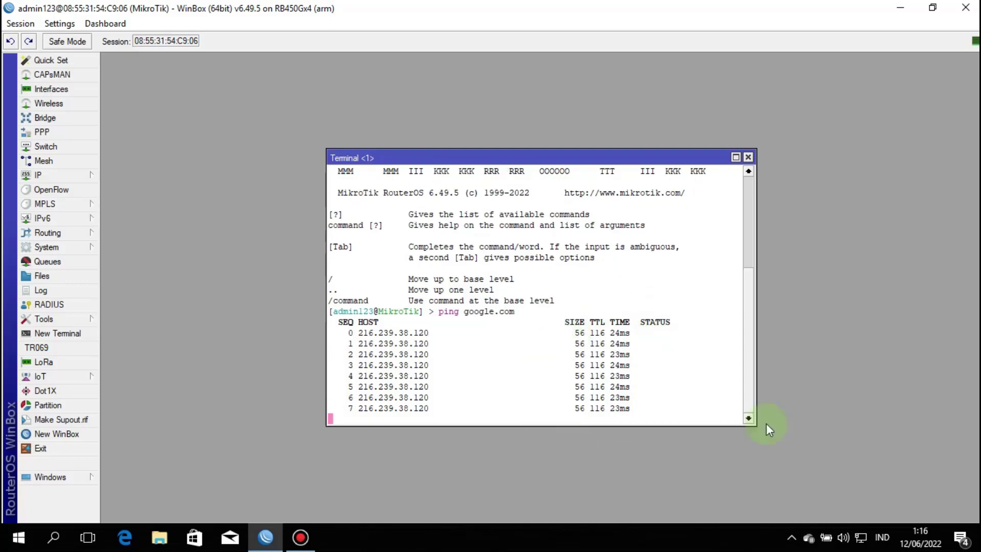
{"action": "left_click", "coordinate": [748, 157]}
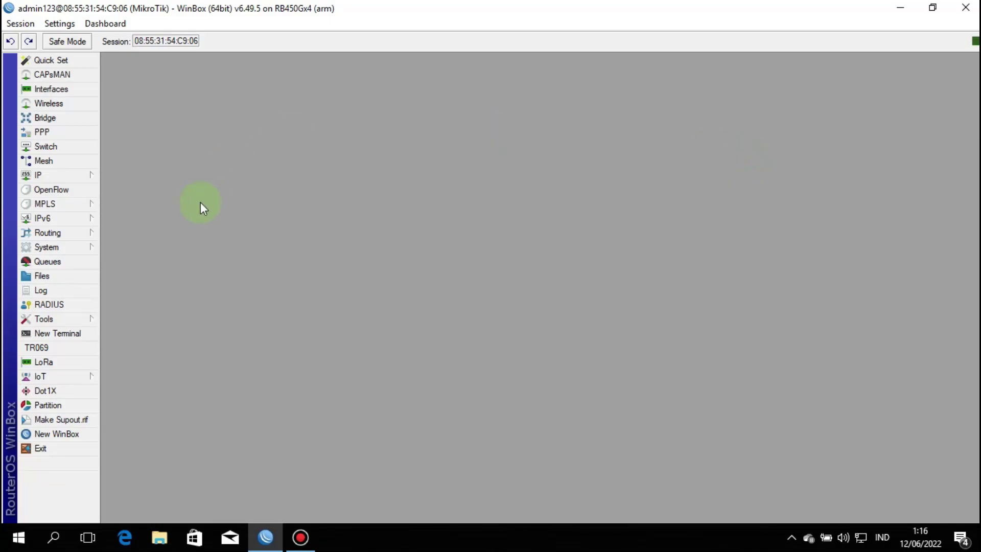
Create a firewall mangle rule in the prerouting chain matching protocol 6 (tcp) with destination ports 80,443
{"action": "left_click", "coordinate": [47, 175]}
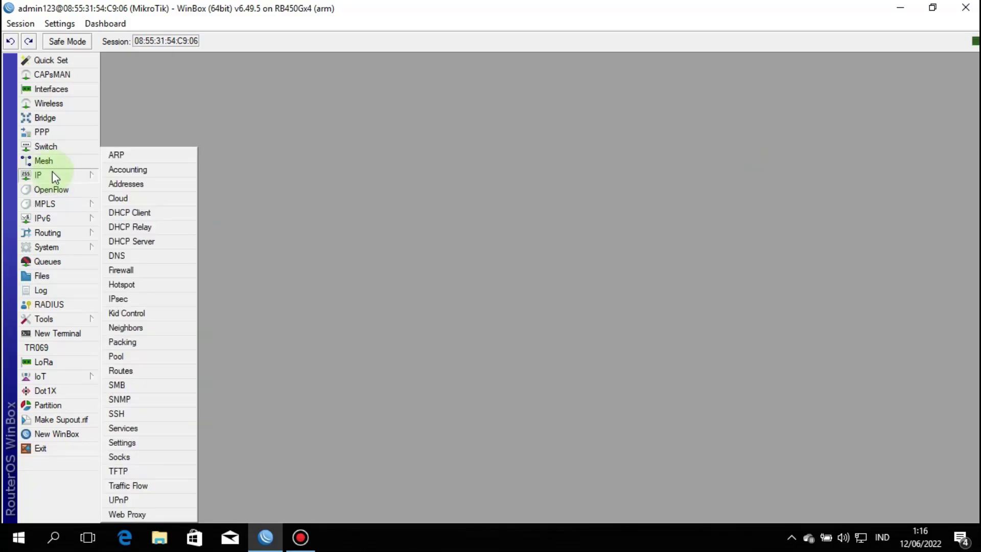
{"action": "left_click", "coordinate": [123, 270]}
{"action": "left_click", "coordinate": [192, 80]}
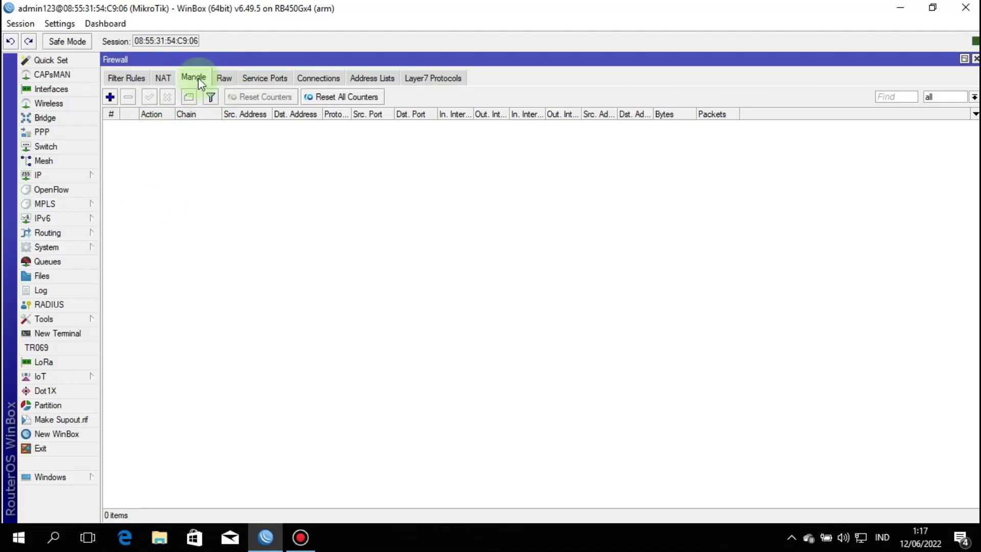
{"action": "left_click", "coordinate": [110, 97]}
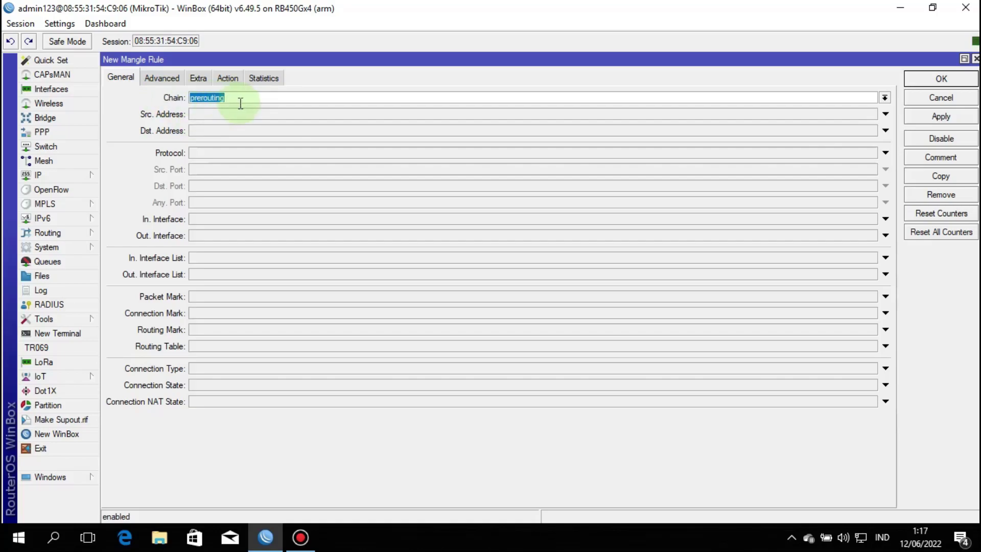
{"action": "left_click", "coordinate": [209, 153]}
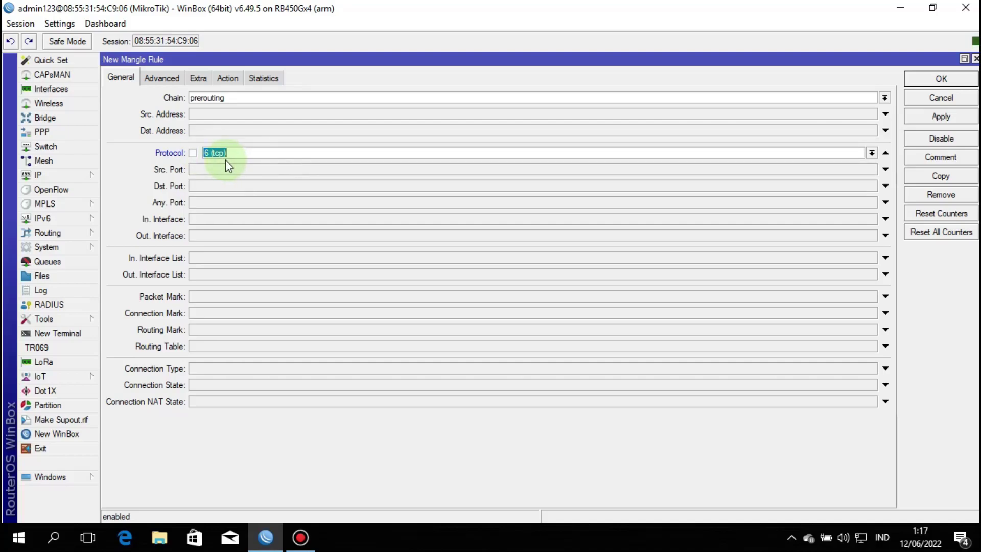
{"action": "left_click", "coordinate": [211, 186]}
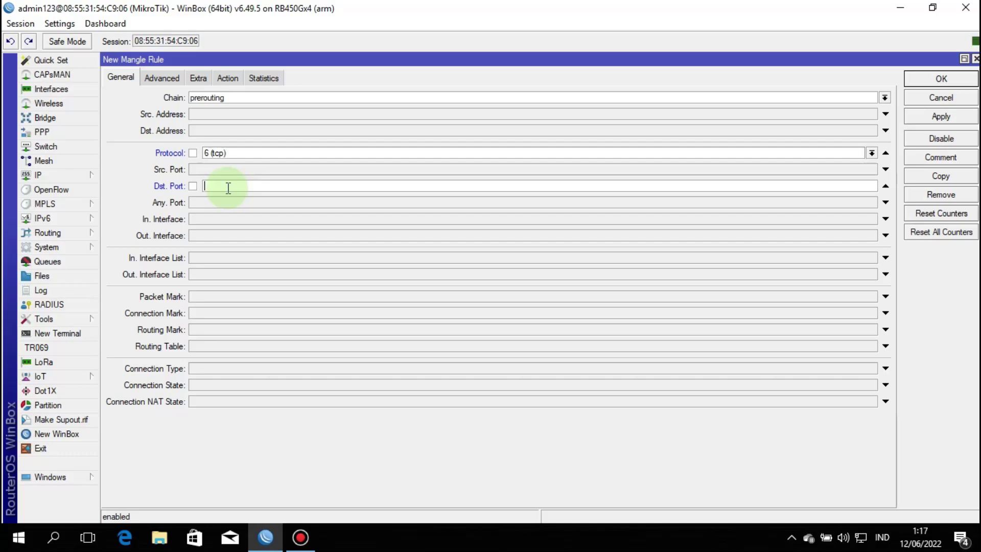
{"action": "type", "text": "80,443"}
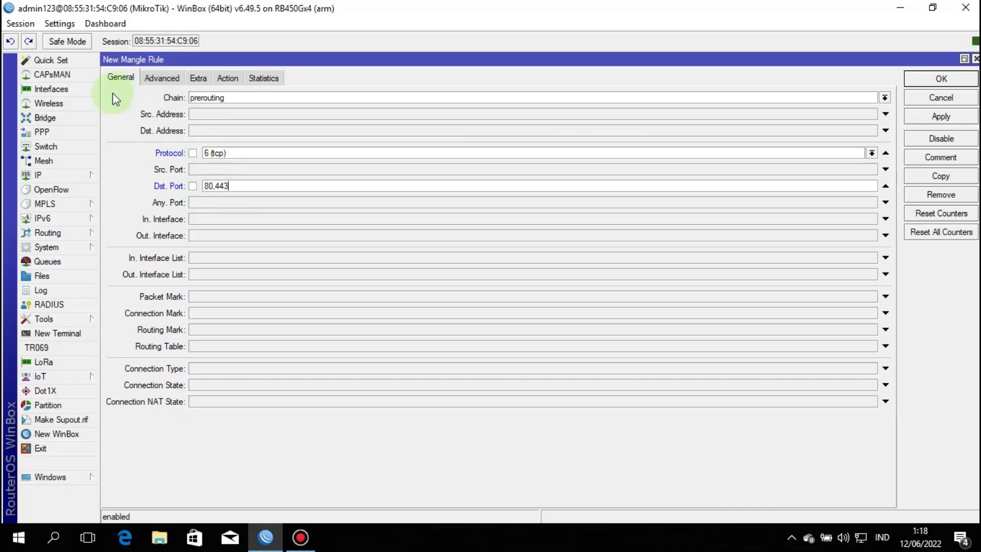
Set the rule's action to mark connection with the new connection mark CONEKSI BROWSING
{"action": "left_click", "coordinate": [231, 78]}
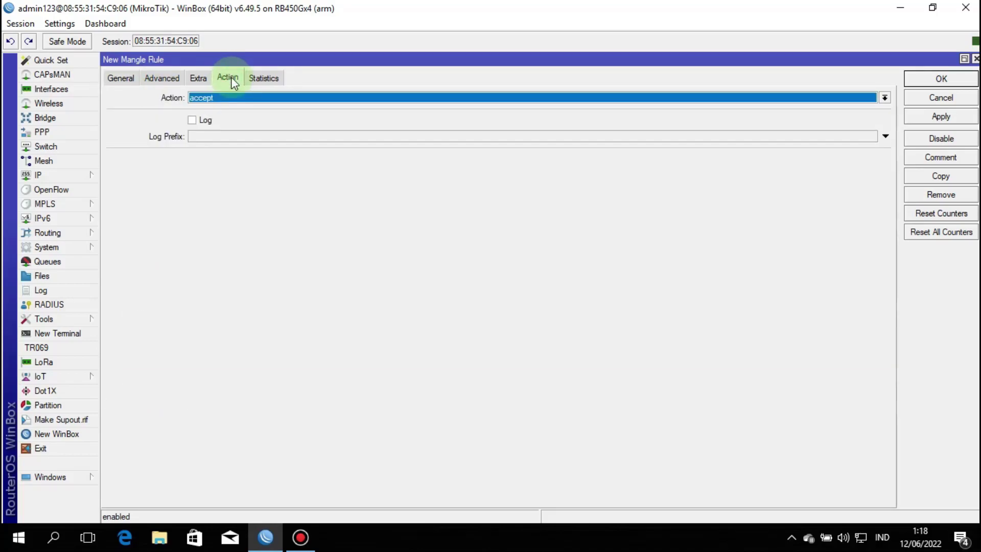
{"action": "left_click", "coordinate": [250, 97]}
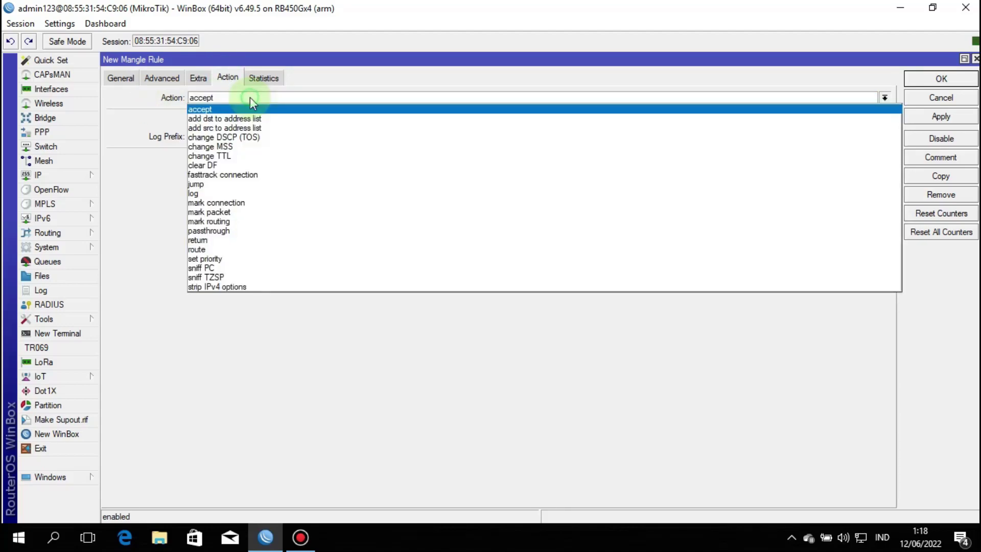
{"action": "left_click", "coordinate": [226, 203]}
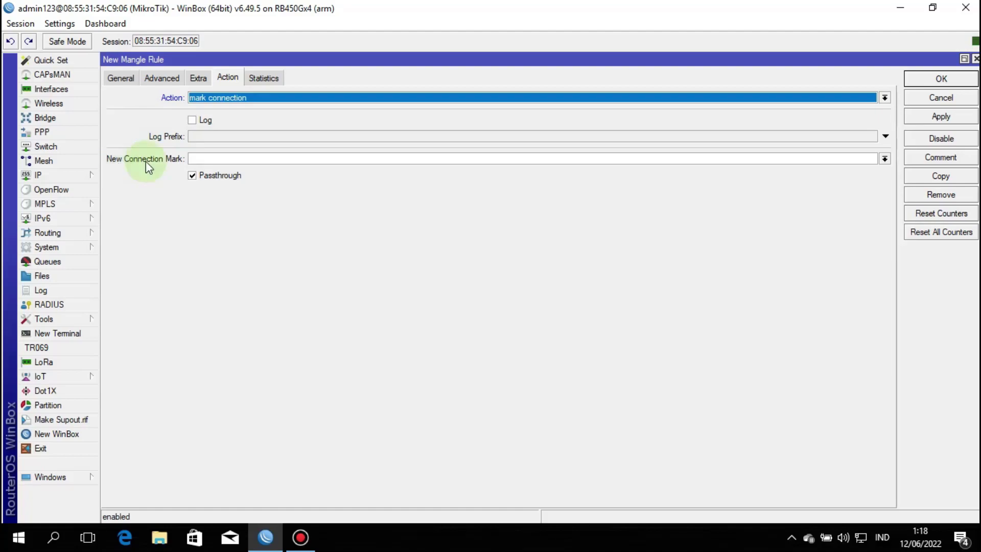
{"action": "left_click", "coordinate": [206, 159]}
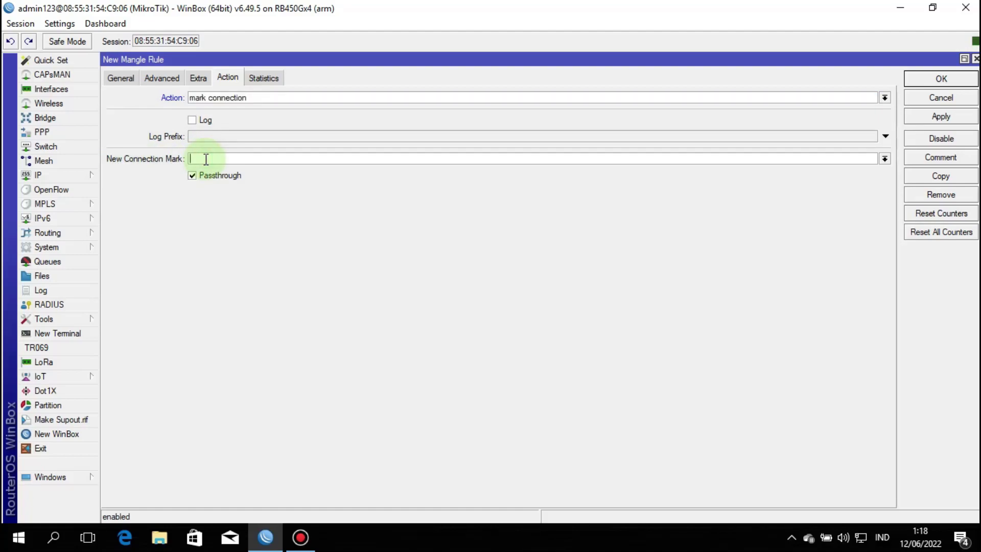
{"action": "type", "text": "CONEKSI BROWSING"}
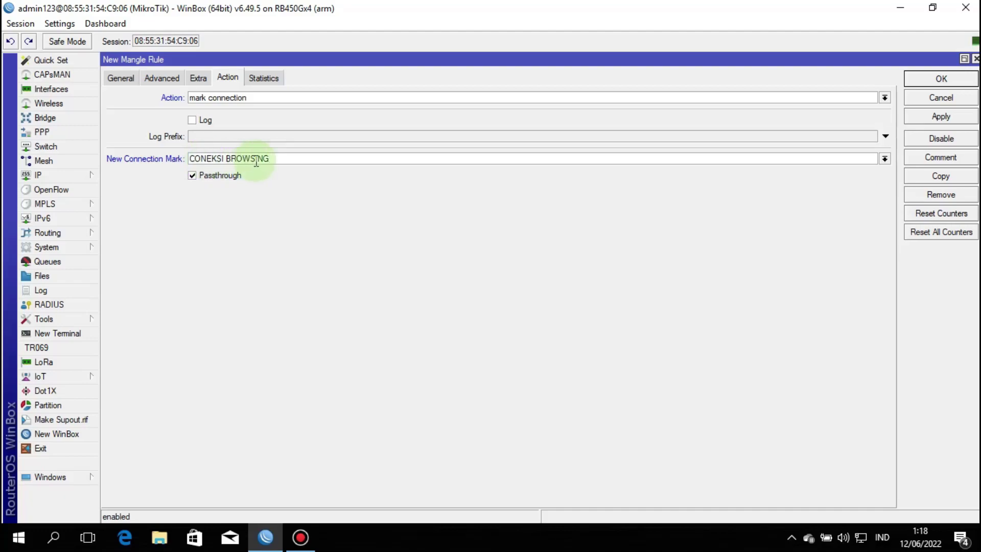
Copy the connection mark's text into the mangle rule's comment as CONEKSI BROWSING and save the rule
{"action": "left_click_drag", "start_coordinate": [278, 158], "coordinate": [158, 171]}
{"action": "right_click", "coordinate": [229, 153]}
{"action": "left_click", "coordinate": [275, 179]}
{"action": "left_click", "coordinate": [953, 118]}
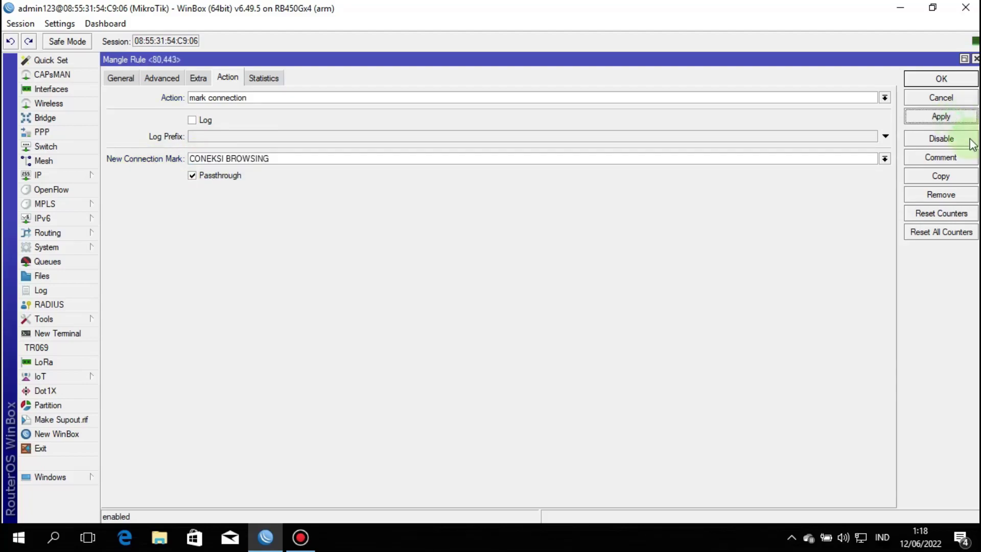
{"action": "left_click", "coordinate": [940, 156]}
{"action": "right_click", "coordinate": [468, 287]}
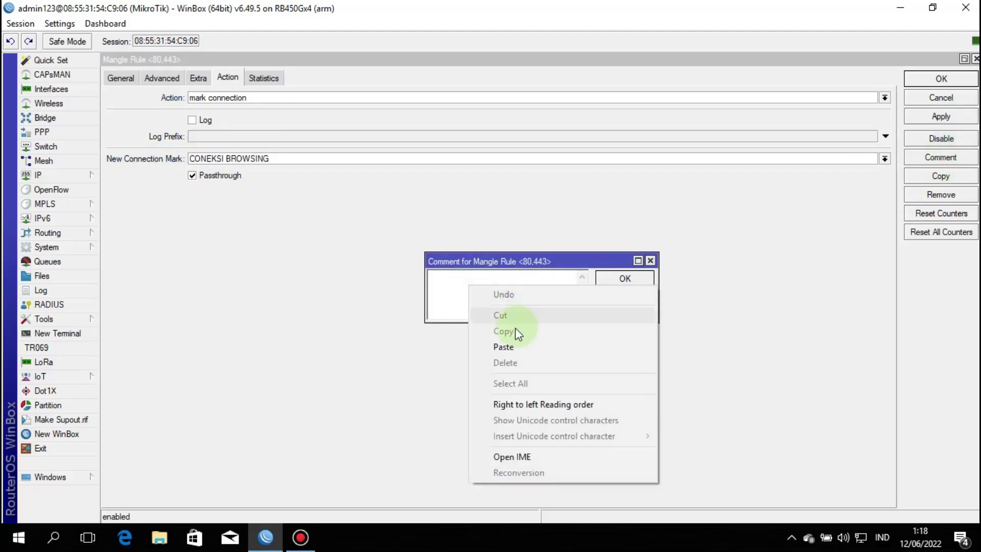
{"action": "left_click", "coordinate": [504, 347]}
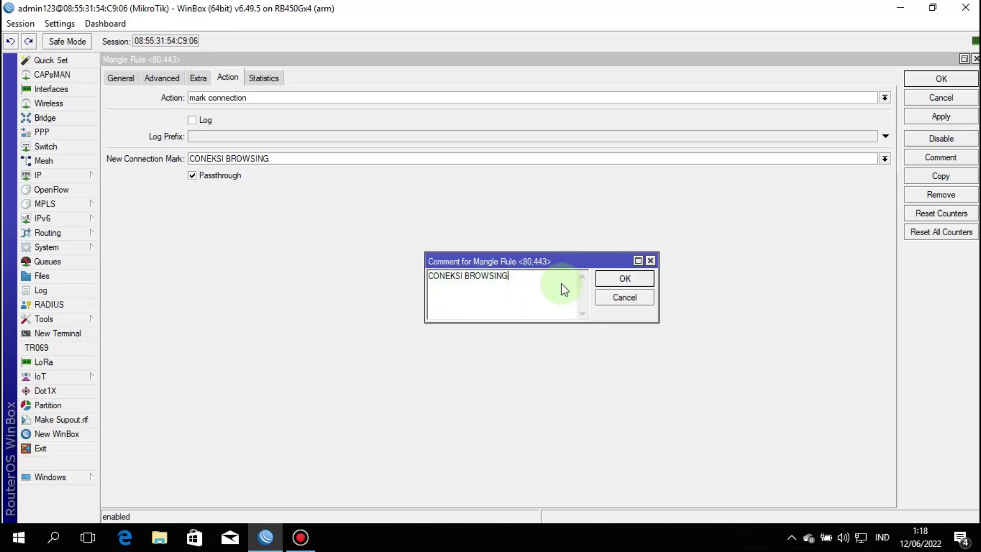
{"action": "left_click", "coordinate": [625, 278]}
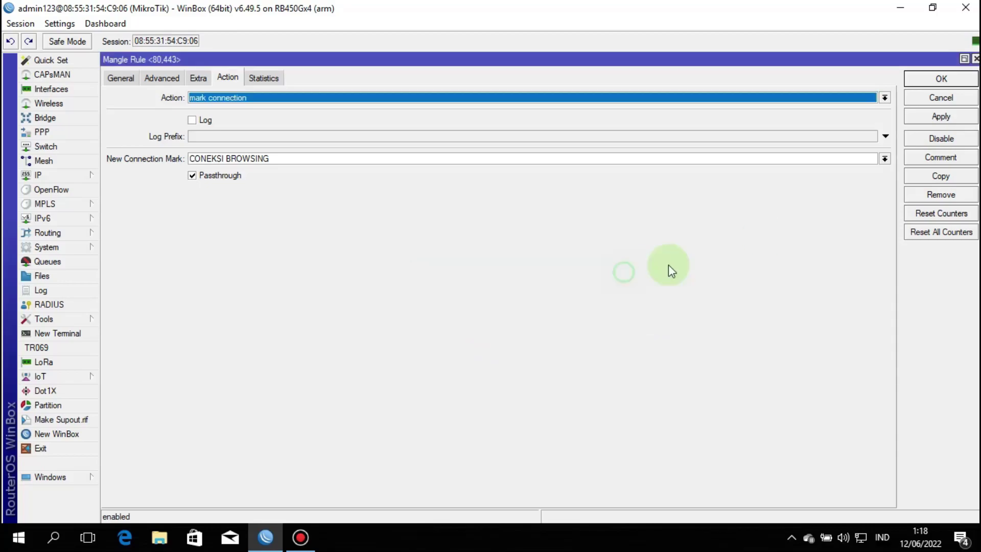
{"action": "left_click", "coordinate": [931, 79]}
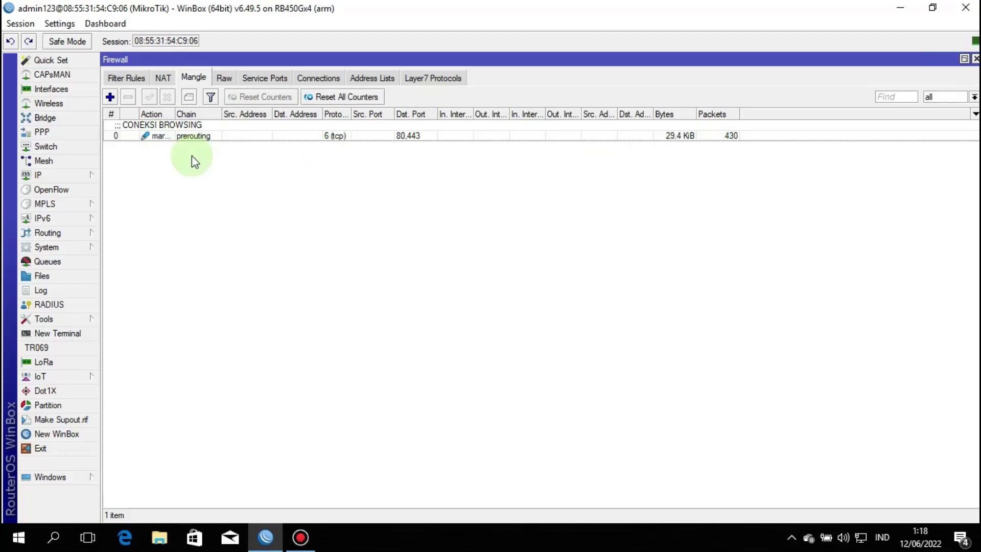
Duplicate the TCP mangle rule, change the copy's protocol to udp, and save it
{"action": "double_click", "coordinate": [207, 136]}
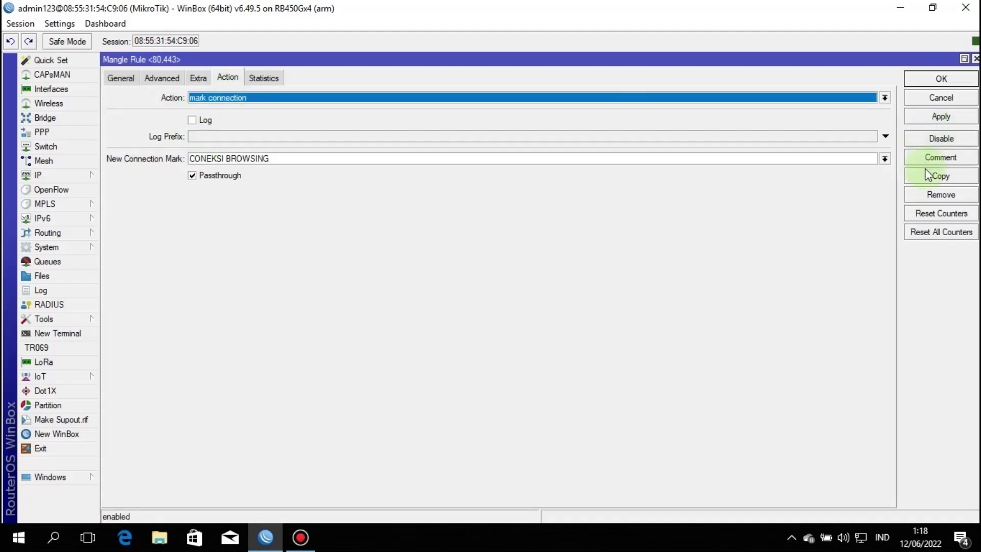
{"action": "left_click", "coordinate": [949, 178]}
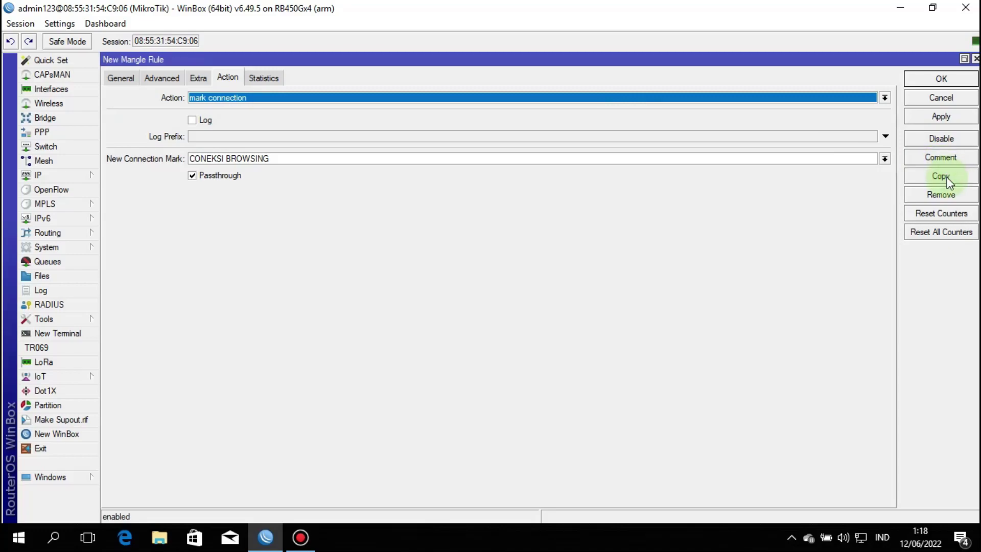
{"action": "left_click", "coordinate": [115, 77]}
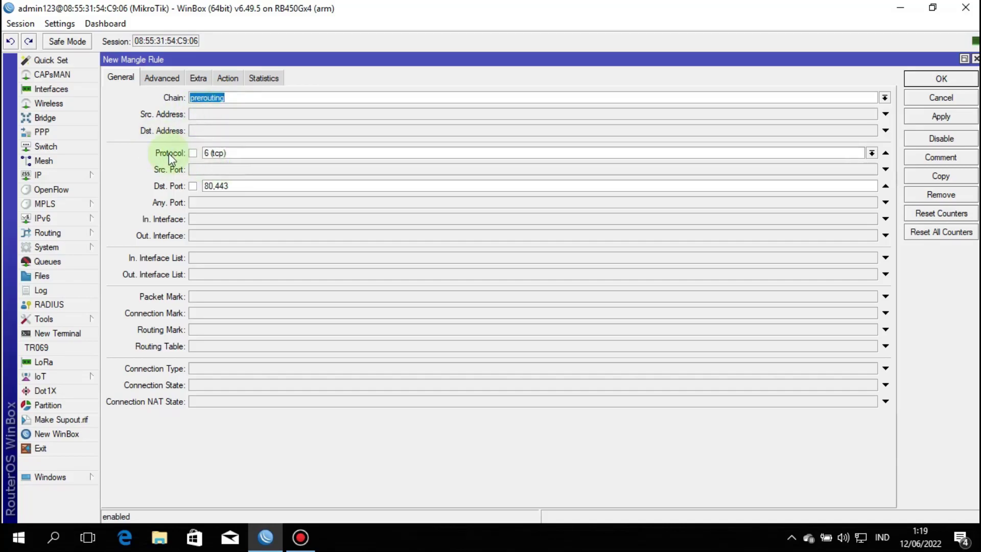
{"action": "left_click", "coordinate": [872, 153]}
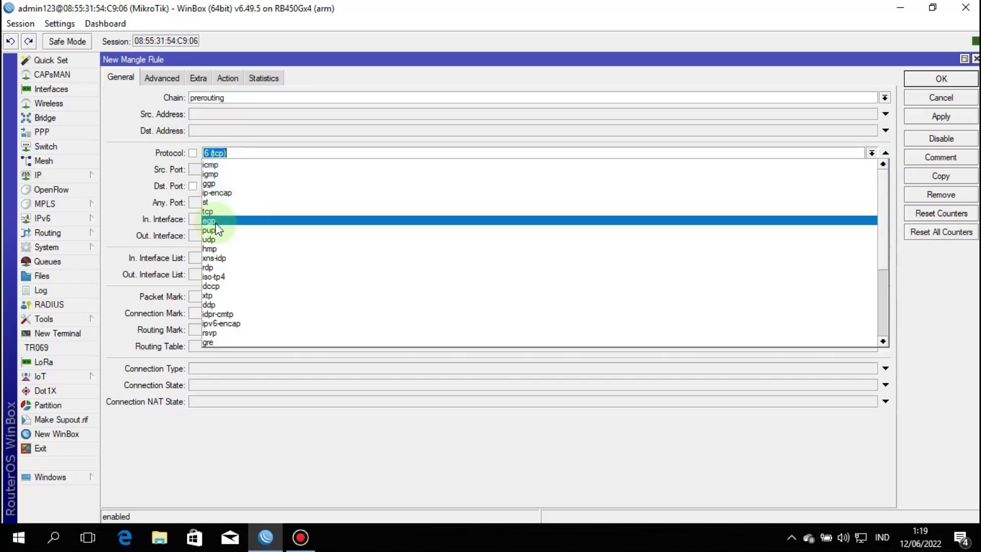
{"action": "left_click", "coordinate": [212, 240]}
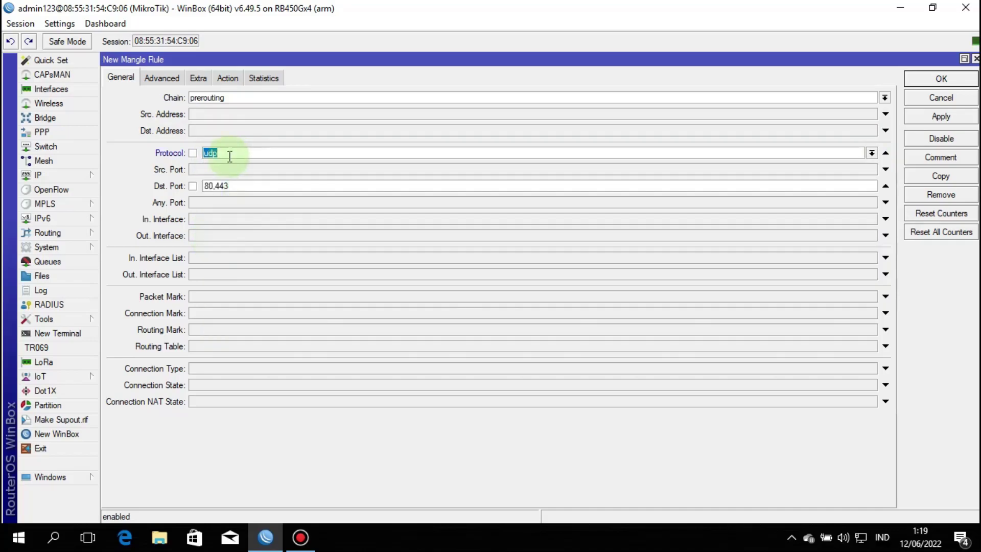
{"action": "left_click", "coordinate": [228, 78]}
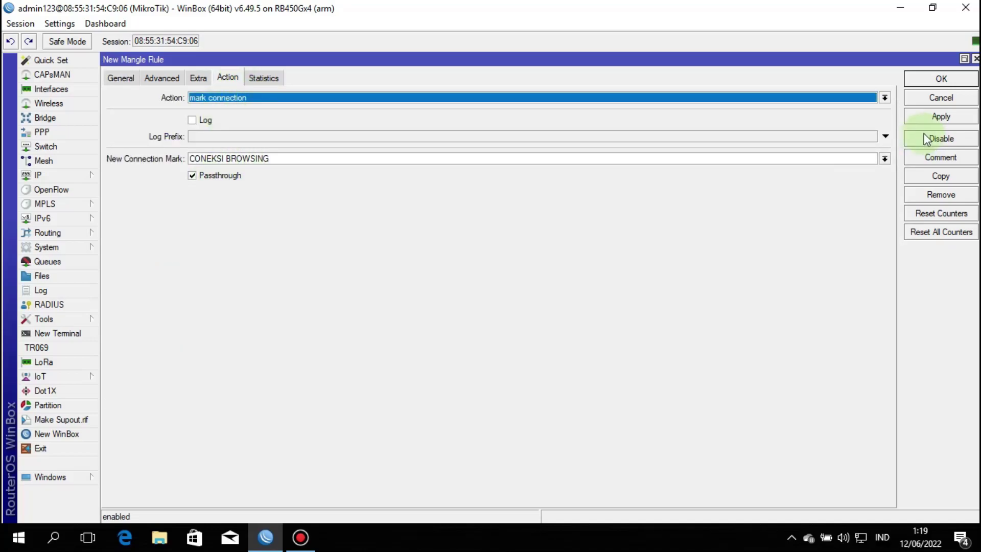
{"action": "left_click", "coordinate": [936, 117]}
{"action": "left_click", "coordinate": [961, 79]}
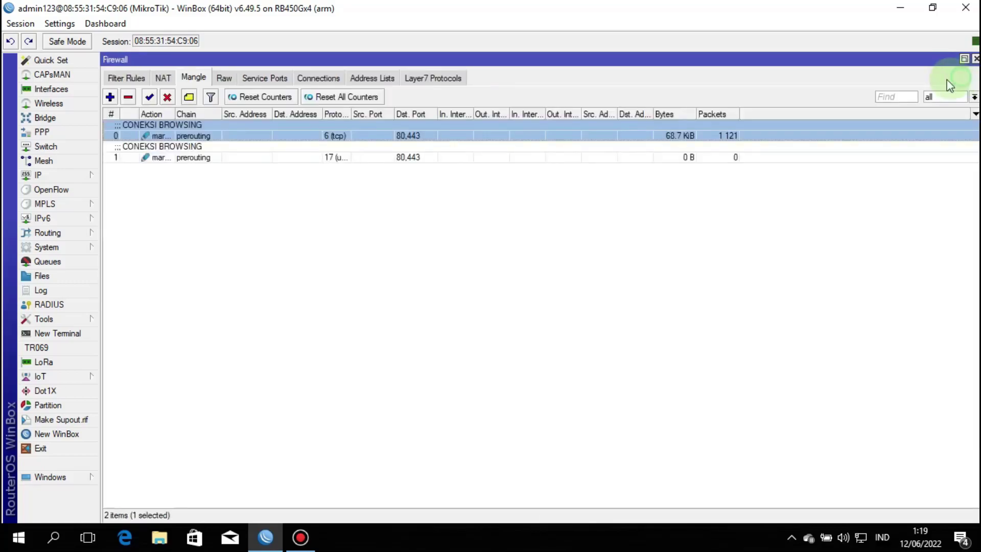
Remove the comment from the UDP mangle rule and save the rule
{"action": "double_click", "coordinate": [181, 158]}
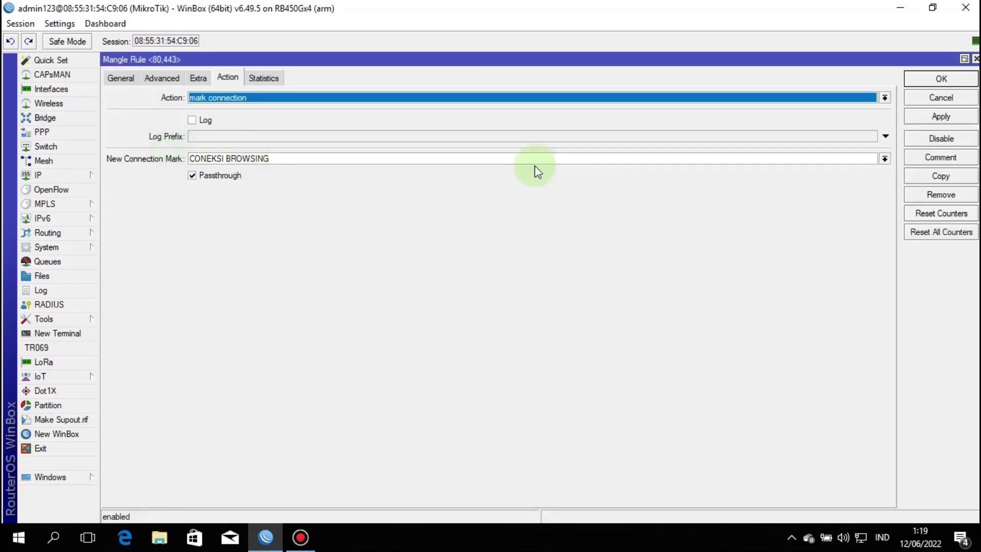
{"action": "left_click", "coordinate": [940, 157]}
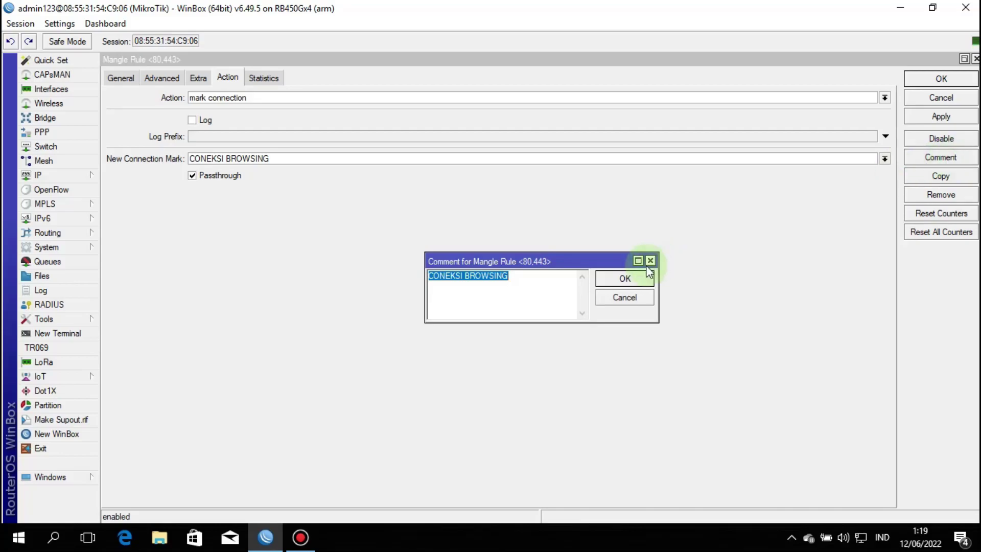
{"action": "key", "text": "BackSpace"}
{"action": "left_click", "coordinate": [625, 278]}
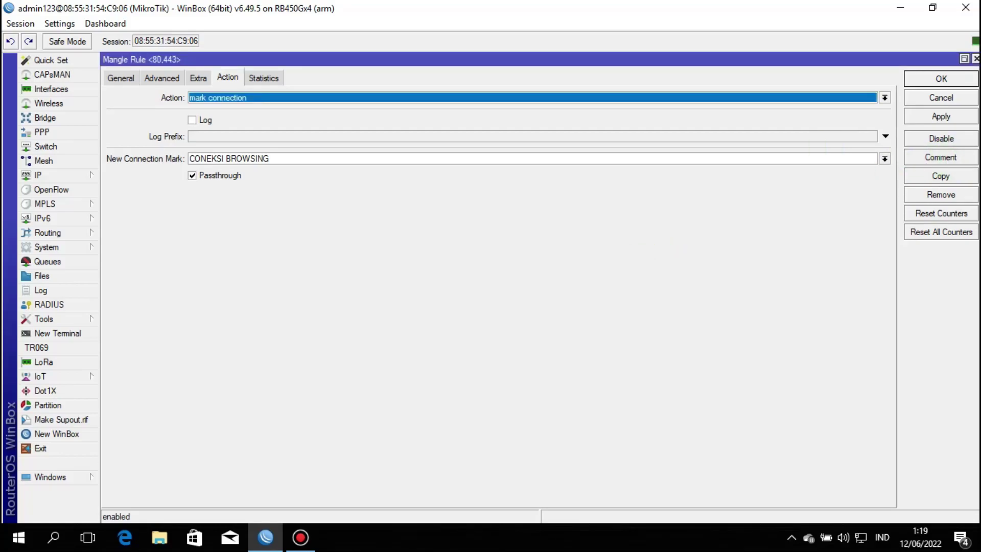
{"action": "left_click", "coordinate": [953, 75]}
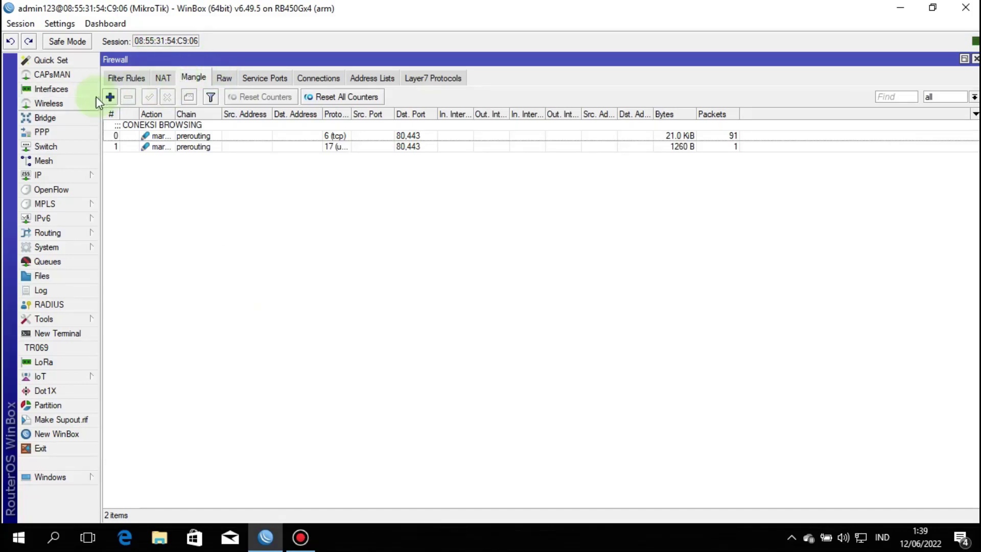
Create a new mangle rule on the forward chain that matches the connection mark CONEKSI BROWSING
{"action": "left_click", "coordinate": [109, 97]}
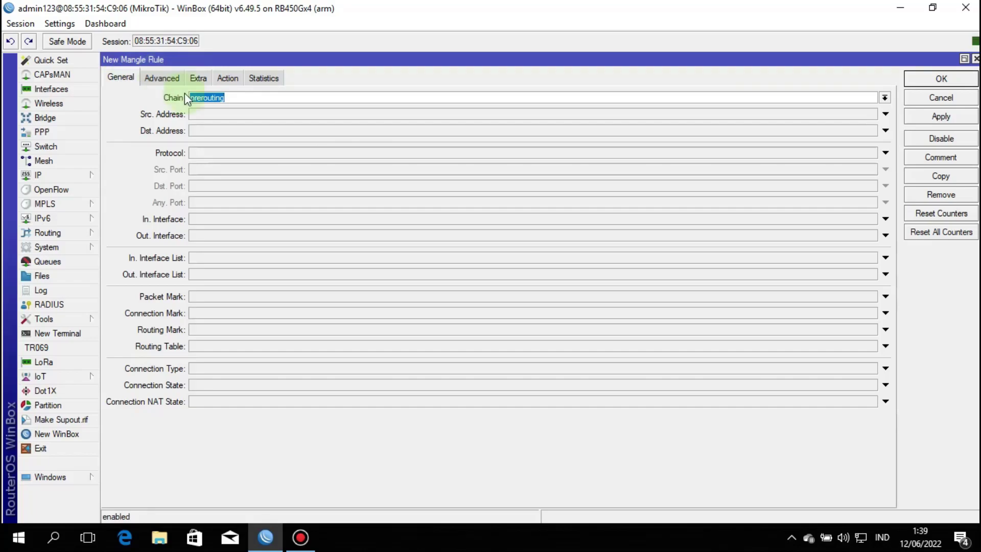
{"action": "left_click", "coordinate": [885, 97]}
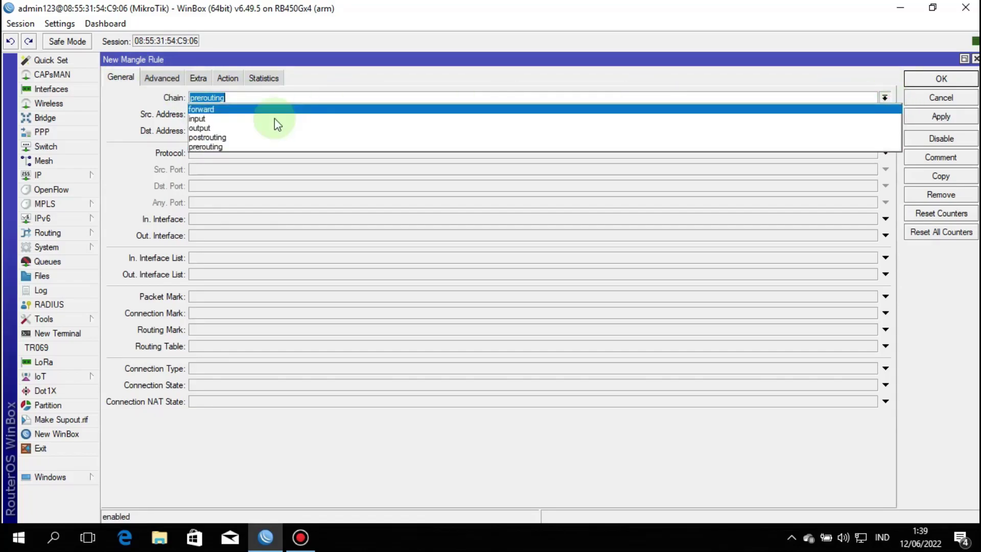
{"action": "left_click", "coordinate": [220, 108]}
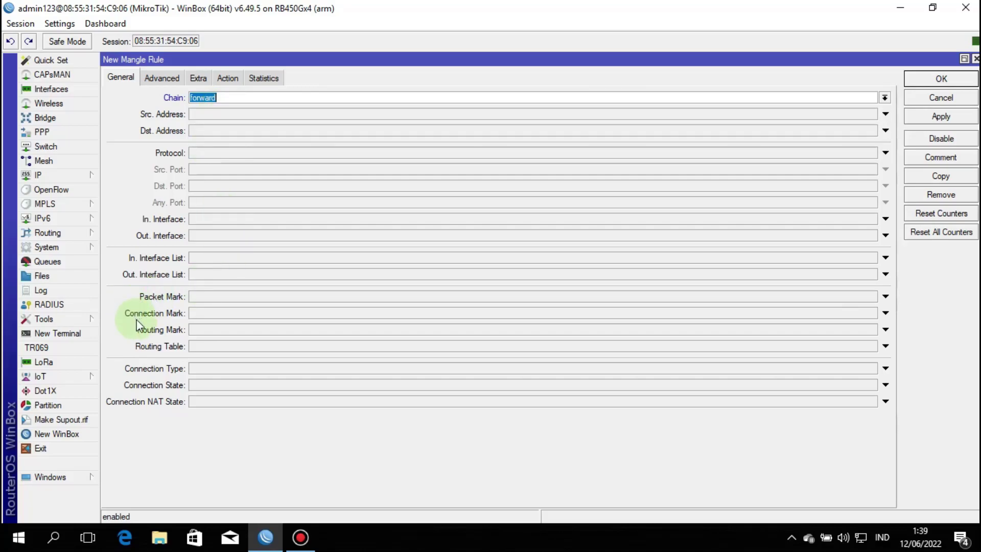
{"action": "left_click", "coordinate": [204, 311]}
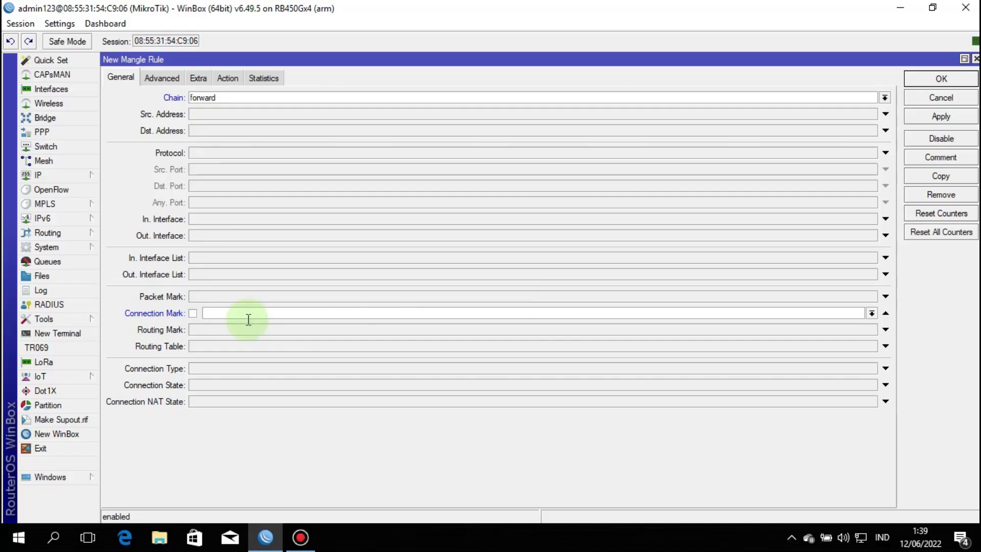
{"action": "left_click", "coordinate": [871, 312]}
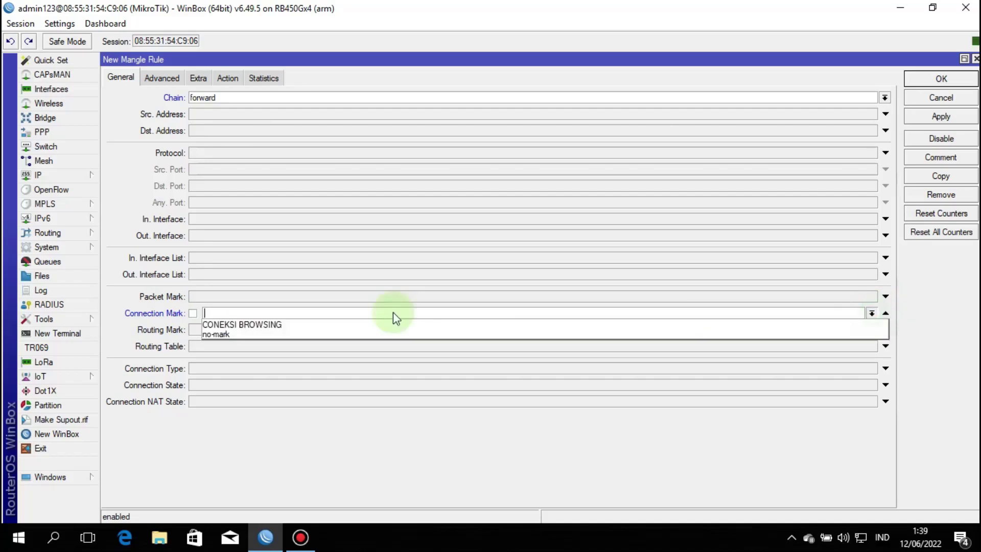
{"action": "left_click", "coordinate": [238, 324]}
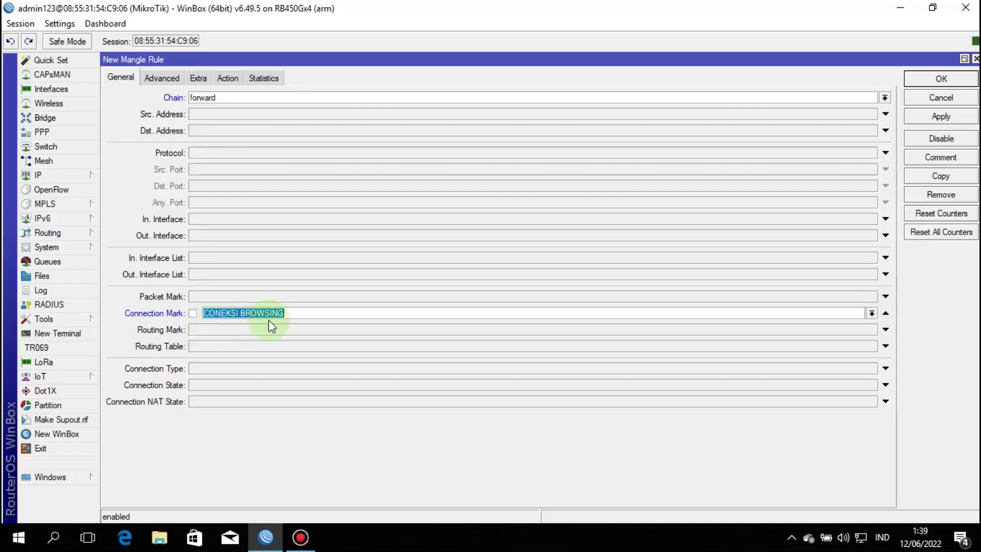
Set the new rule's action to mark packet with the new packet mark paket browsing
{"action": "left_click", "coordinate": [228, 76]}
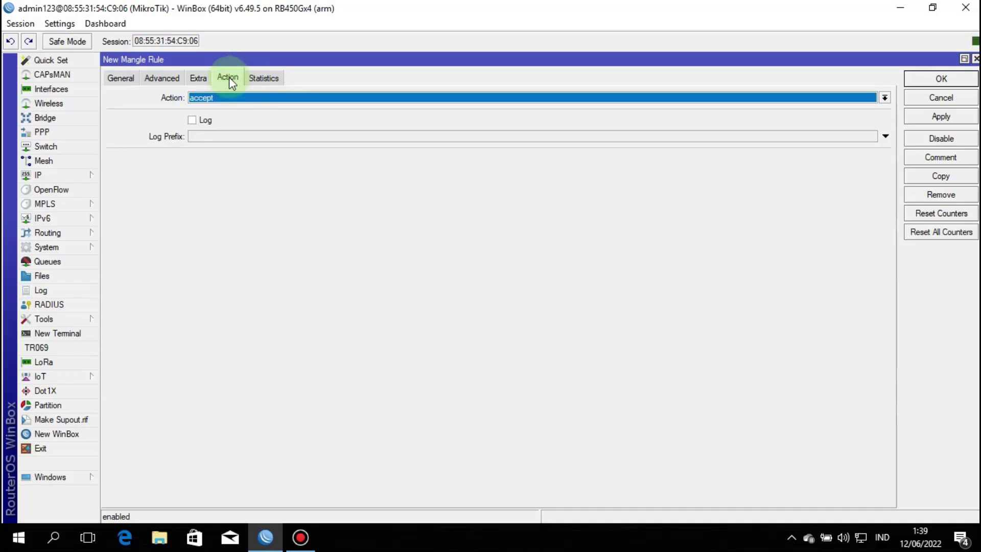
{"action": "left_click", "coordinate": [241, 97]}
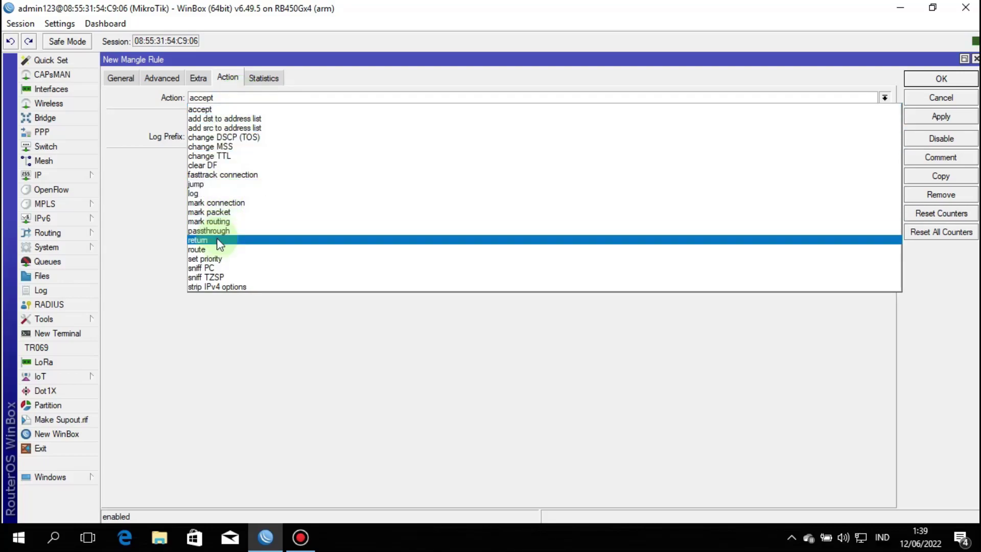
{"action": "left_click", "coordinate": [222, 216]}
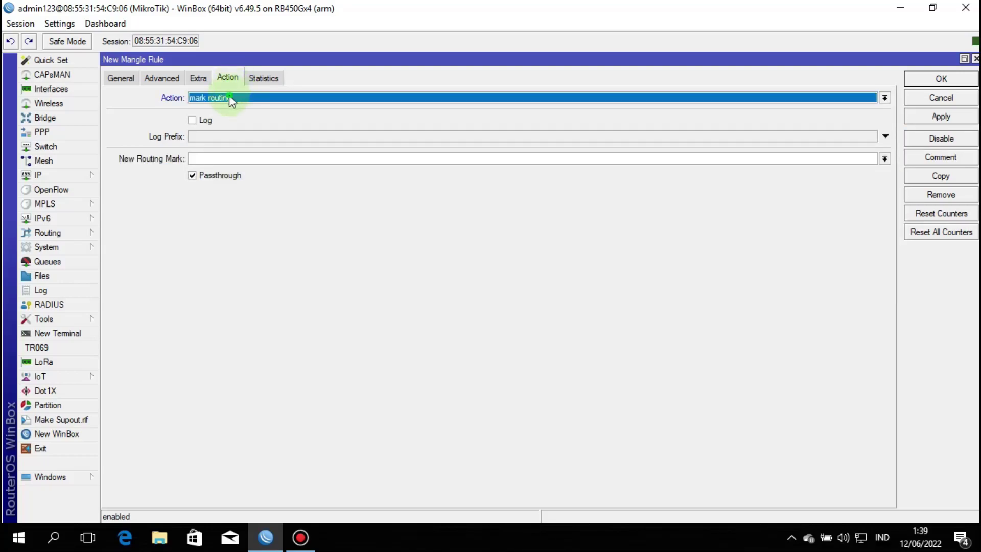
{"action": "left_click", "coordinate": [229, 95]}
{"action": "left_click", "coordinate": [215, 210]}
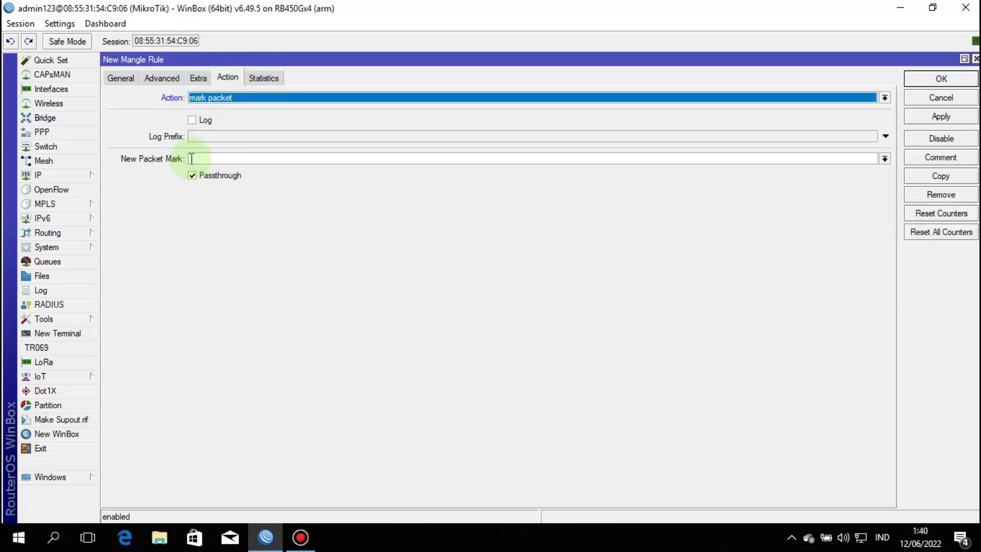
{"action": "left_click", "coordinate": [217, 157]}
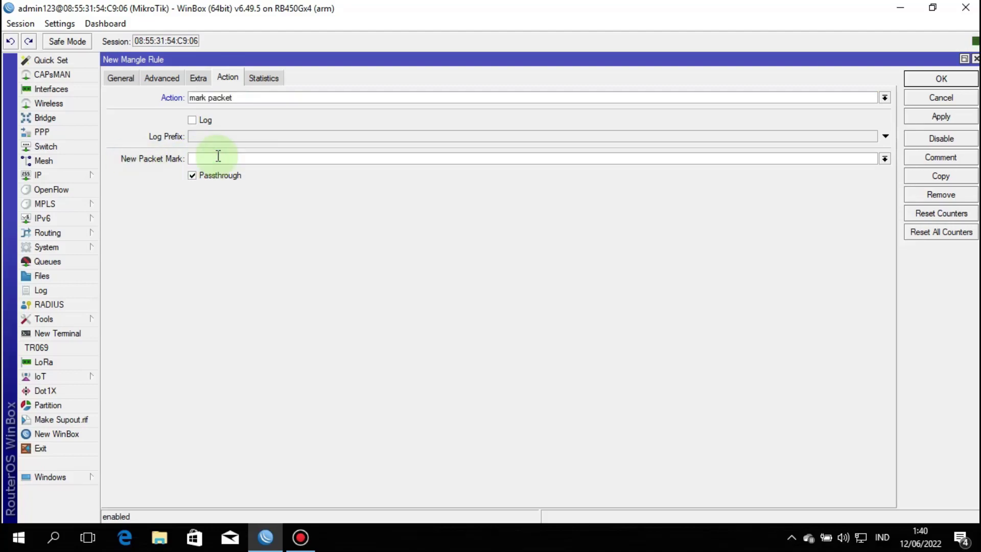
{"action": "type", "text": "paket browsing"}
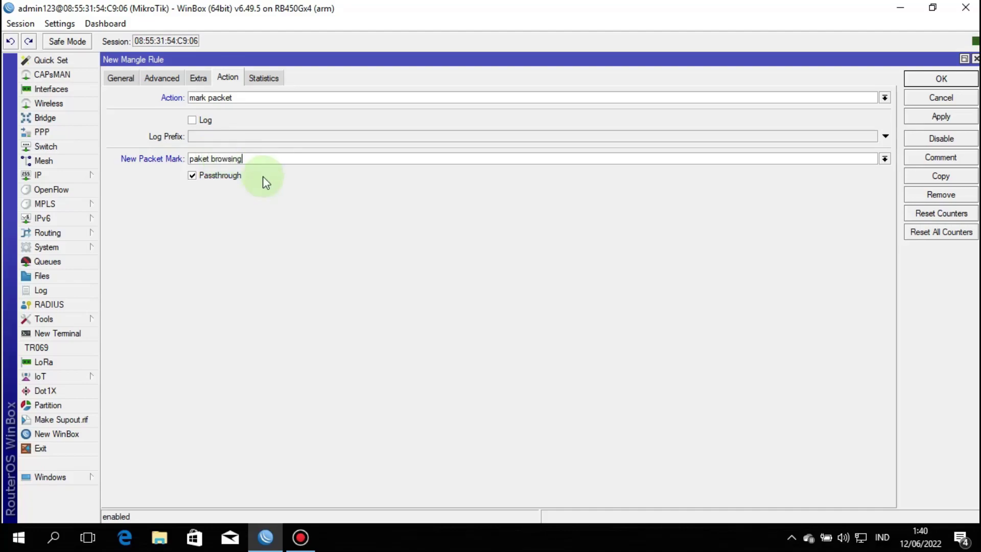
Turn off passthrough for the packet-marking rule and save the rule
{"action": "left_click", "coordinate": [209, 176]}
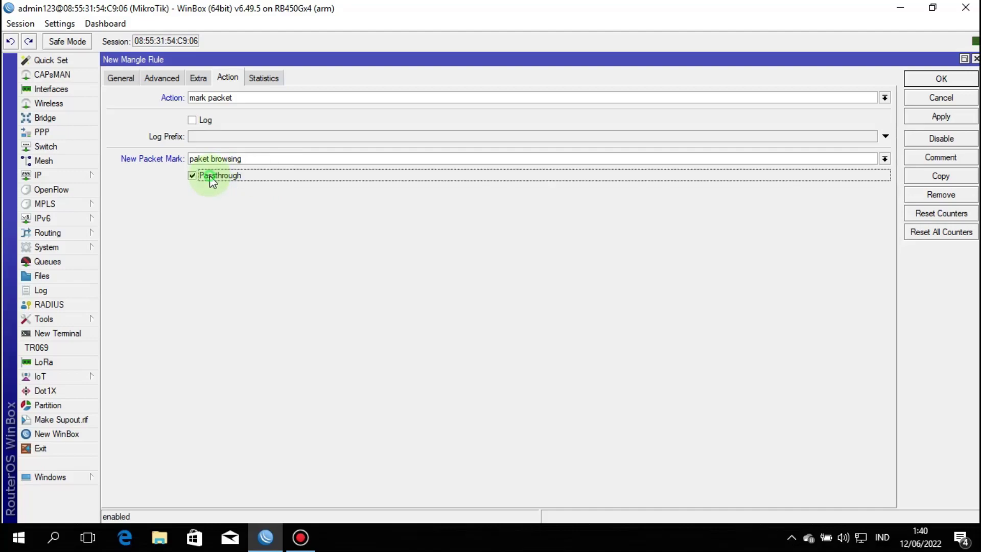
{"action": "left_click", "coordinate": [941, 116]}
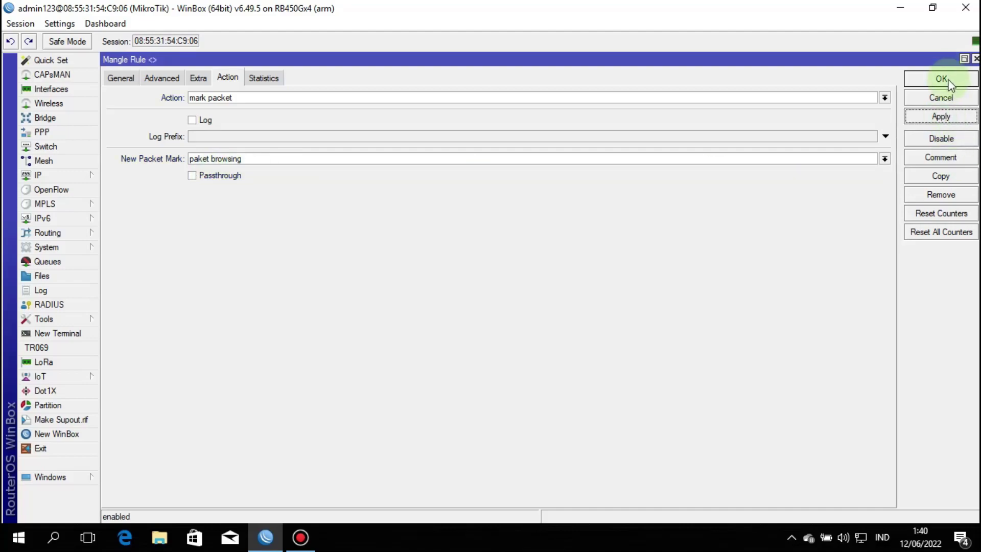
{"action": "left_click", "coordinate": [920, 78]}
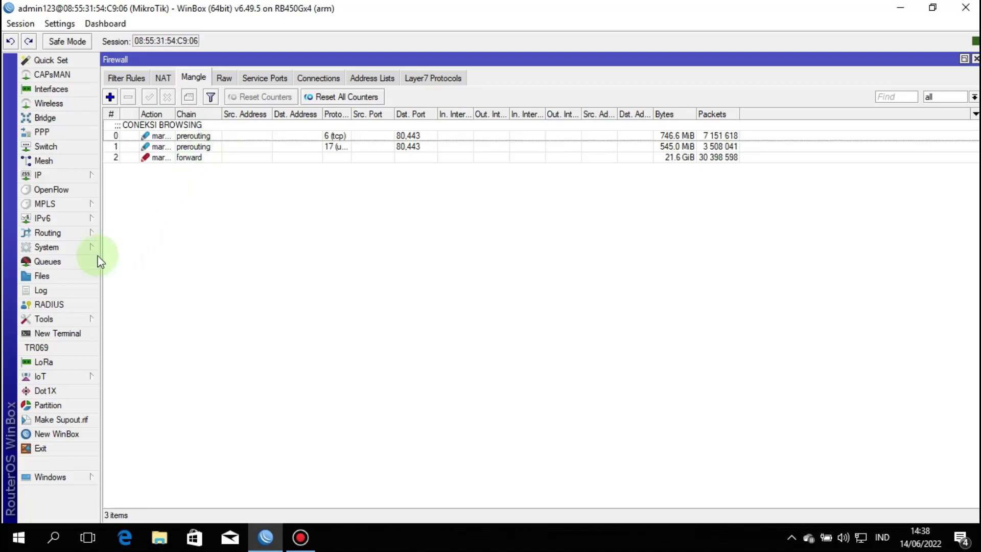
Create a new simple queue and name it GLOBAL TRAFIK
{"action": "left_click", "coordinate": [53, 264]}
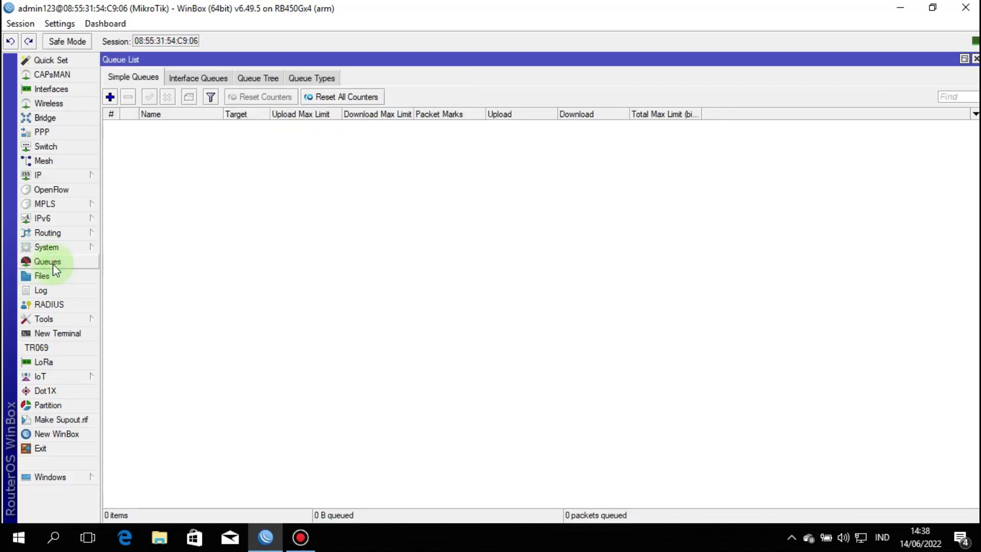
{"action": "left_click", "coordinate": [110, 97]}
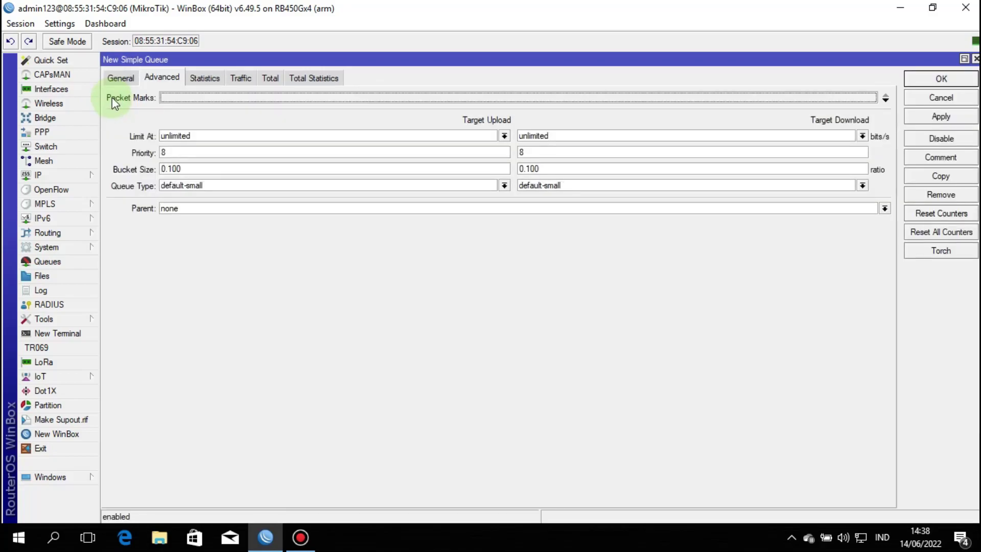
{"action": "left_click", "coordinate": [123, 77]}
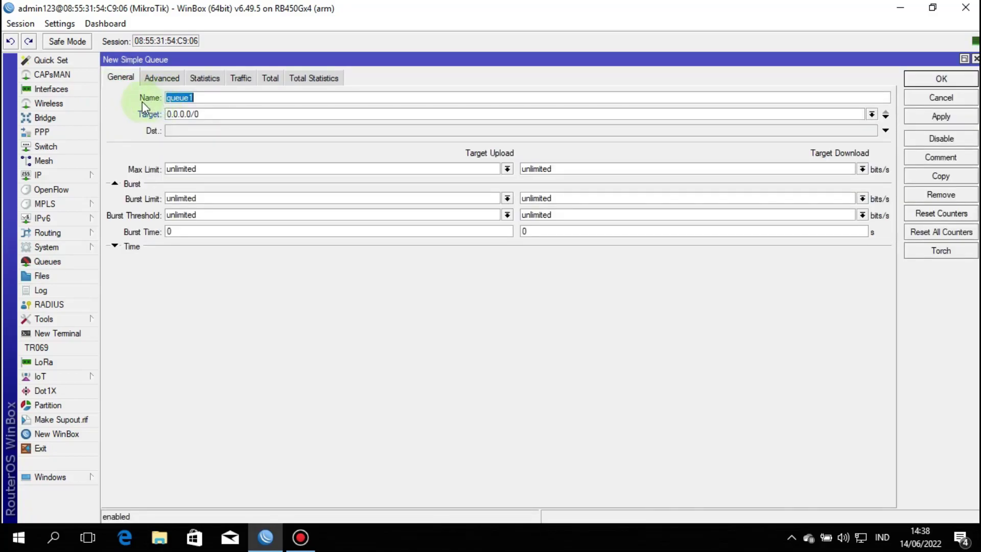
{"action": "key", "text": "BackSpace"}
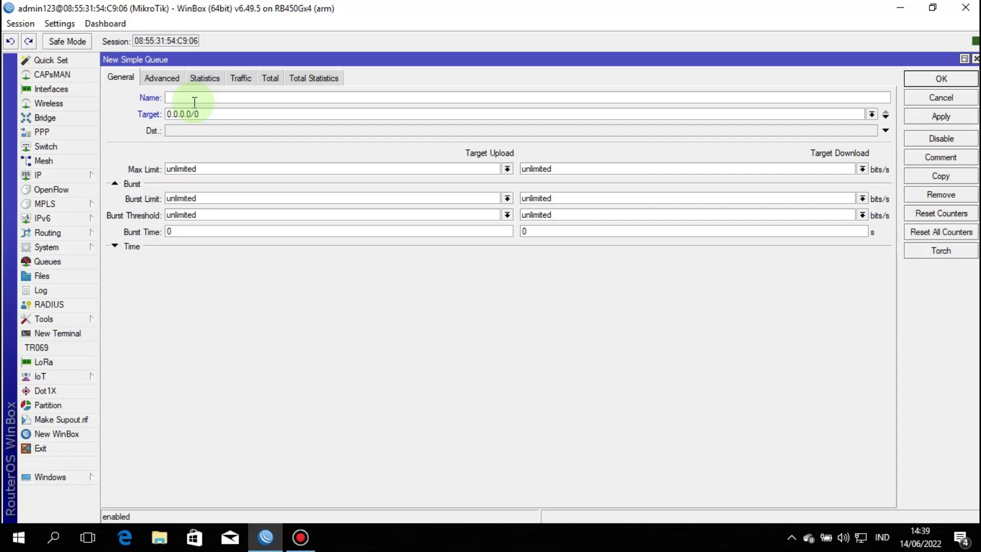
{"action": "type", "text": "GLOBAL TRAFIK"}
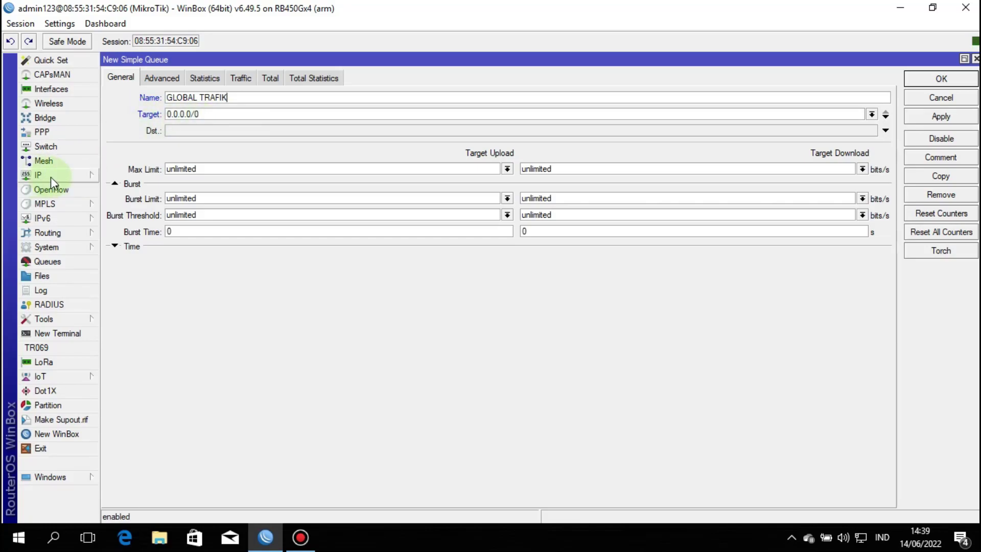
Copy the network address of the ether2 hotspot entry from the IP address list, then close the list
{"action": "left_click", "coordinate": [81, 175]}
{"action": "left_click", "coordinate": [126, 184]}
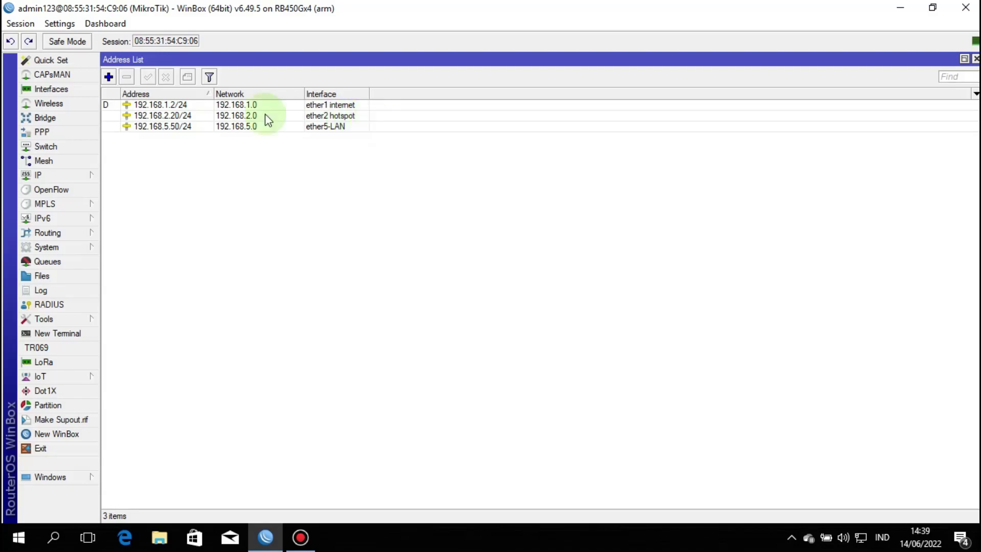
{"action": "left_click", "coordinate": [226, 118]}
{"action": "double_click", "coordinate": [226, 118]}
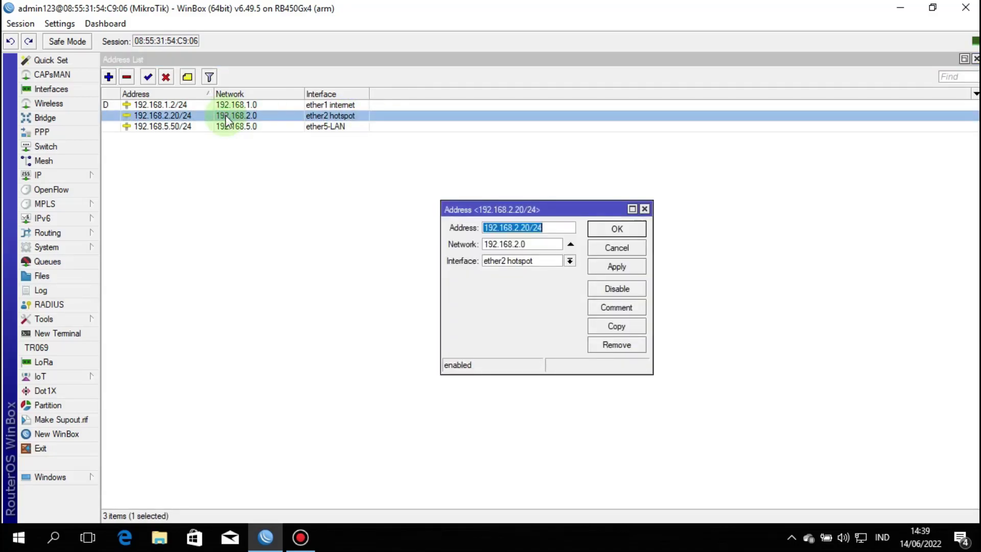
{"action": "left_click", "coordinate": [530, 245]}
{"action": "double_click", "coordinate": [524, 244]}
{"action": "right_click", "coordinate": [507, 244]}
{"action": "left_click", "coordinate": [537, 268]}
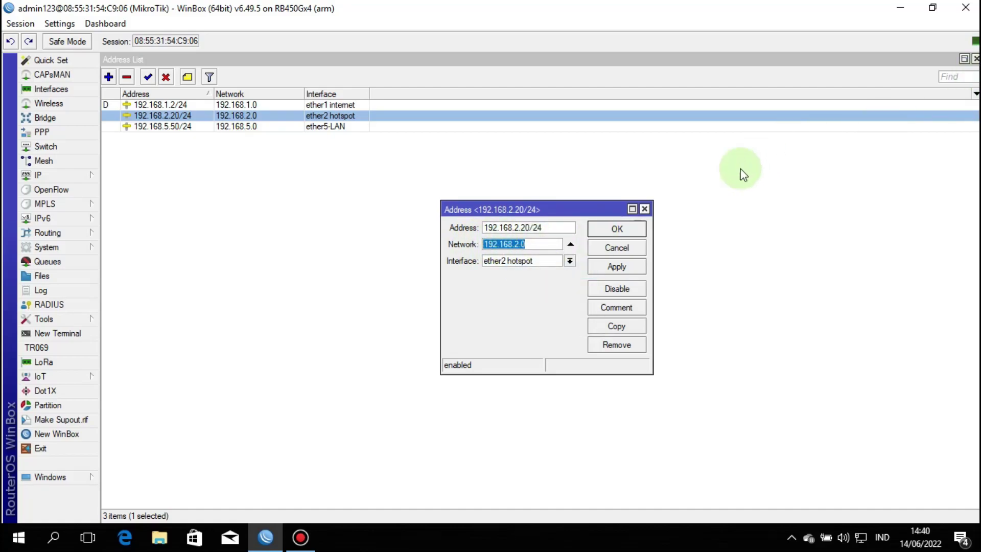
{"action": "left_click", "coordinate": [645, 209]}
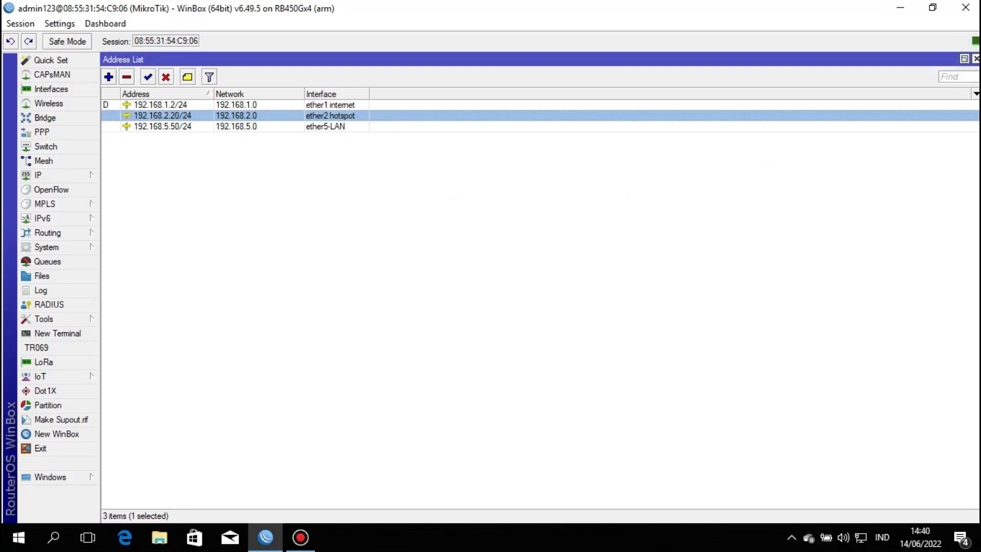
{"action": "left_click", "coordinate": [976, 59]}
Paste the copied network address as the queue's target and complete it as 192.168.2.0/24
{"action": "left_click", "coordinate": [204, 114]}
{"action": "left_click_drag", "start_coordinate": [143, 115], "coordinate": [175, 114]}
{"action": "right_click", "coordinate": [183, 116]}
{"action": "left_click", "coordinate": [229, 154]}
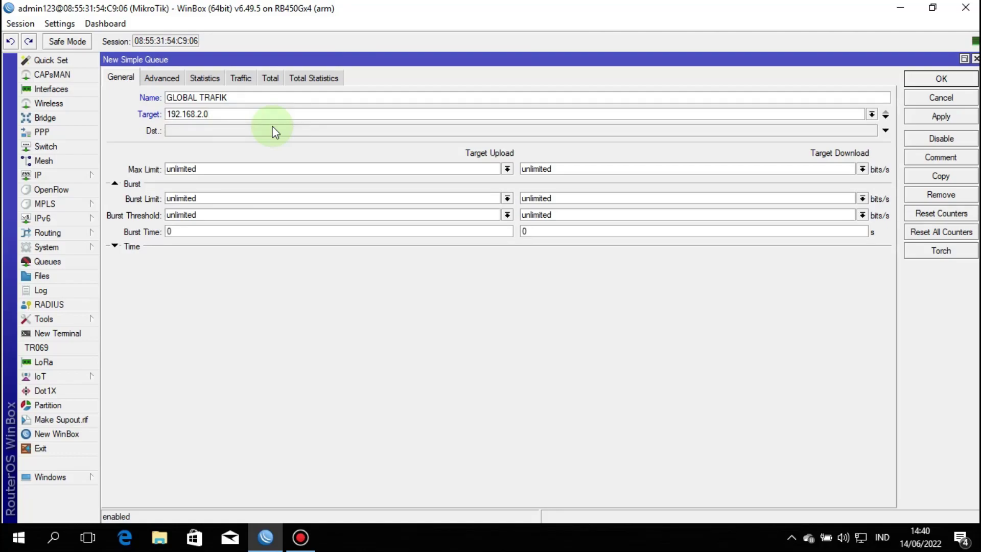
{"action": "type", "text": "/24"}
Add a second target entry to the queue and copy the ether5-LAN network address from the IP address list
{"action": "left_click", "coordinate": [882, 118]}
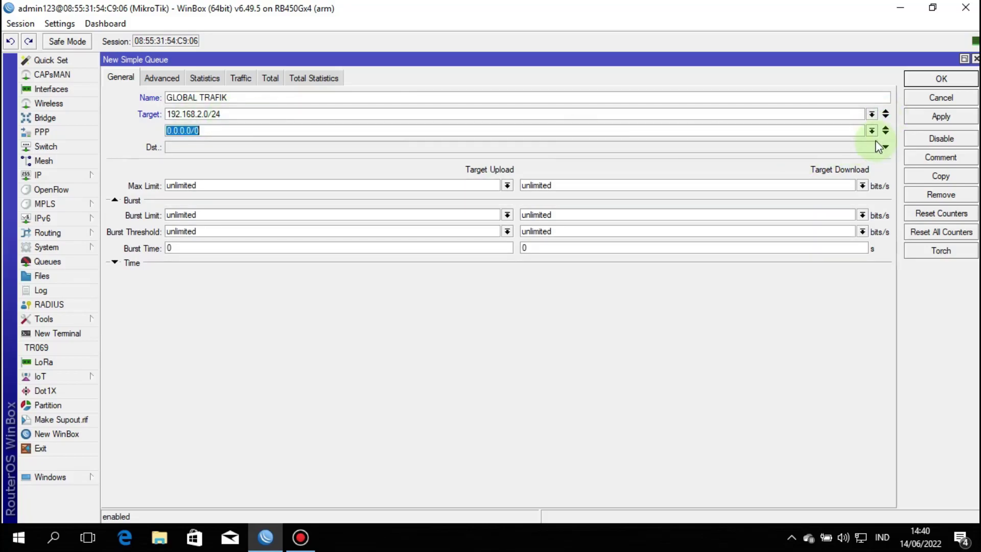
{"action": "left_click", "coordinate": [82, 175]}
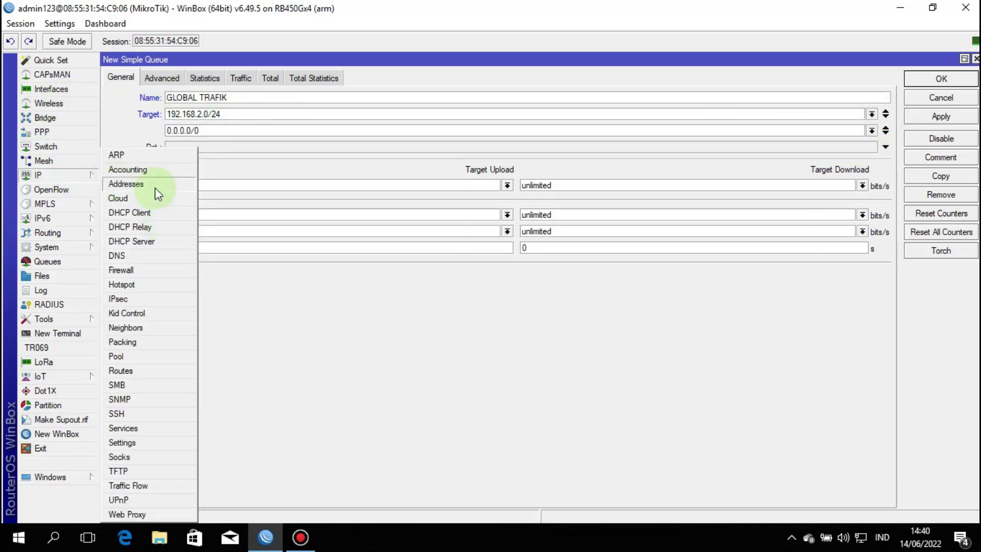
{"action": "left_click", "coordinate": [155, 188]}
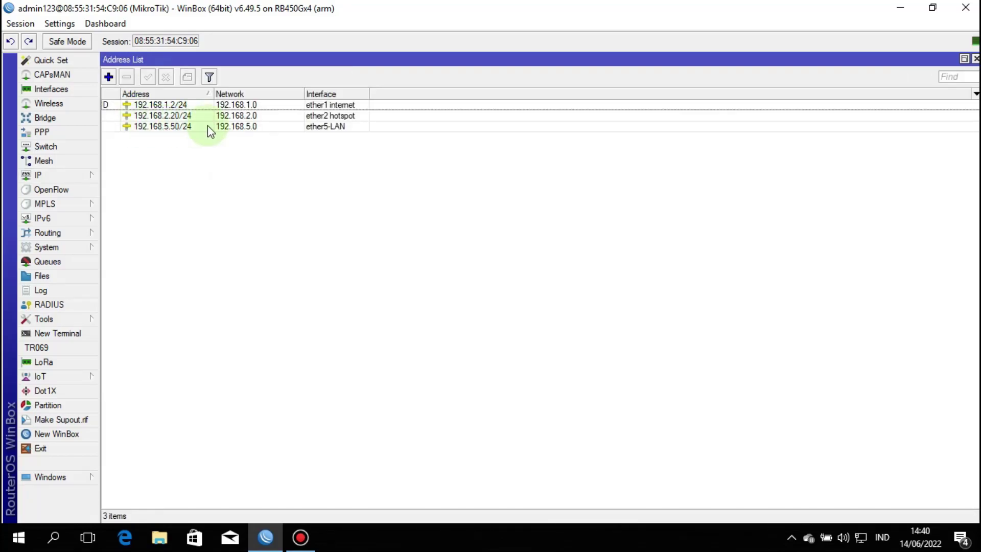
{"action": "double_click", "coordinate": [239, 127]}
{"action": "double_click", "coordinate": [536, 244]}
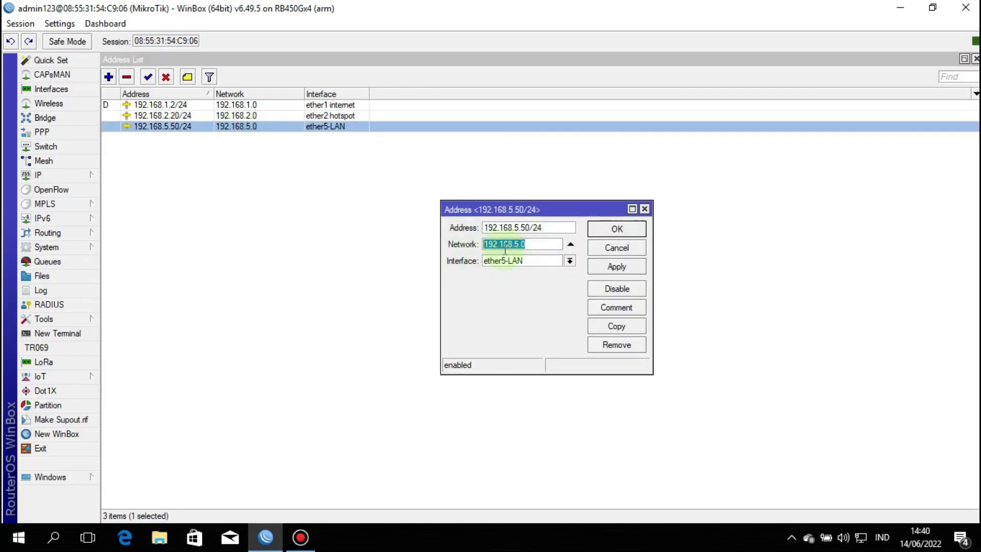
{"action": "right_click", "coordinate": [509, 244]}
{"action": "left_click", "coordinate": [543, 267]}
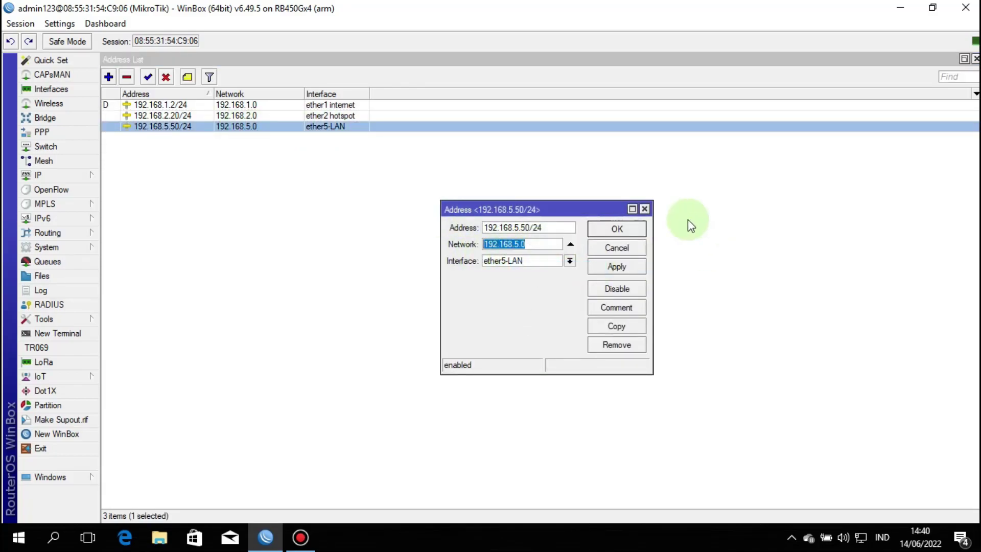
{"action": "left_click", "coordinate": [645, 209]}
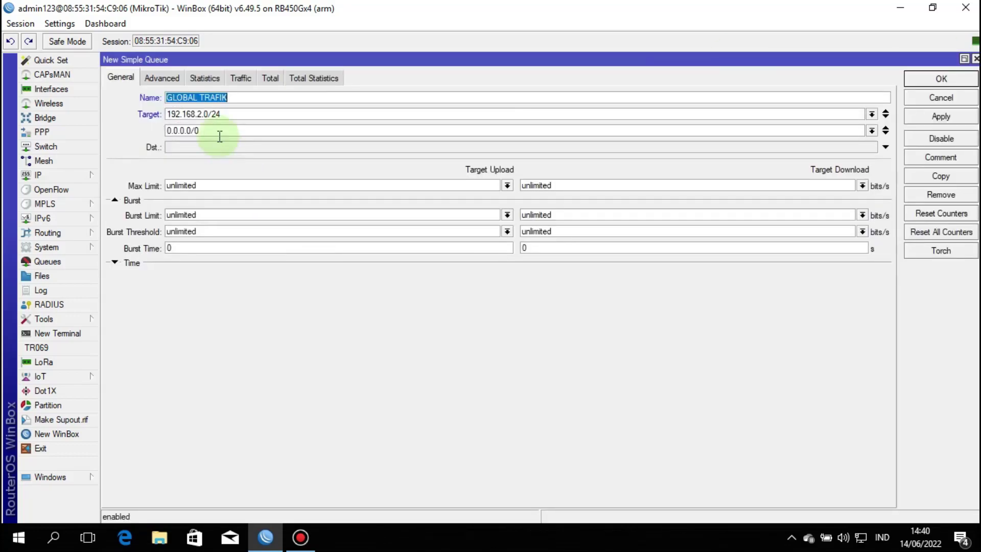
Replace the second target's default value with the copied network address, completed as 192.168.5.0/24
{"action": "left_click_drag", "start_coordinate": [219, 130], "coordinate": [107, 136]}
{"action": "right_click", "coordinate": [172, 131]}
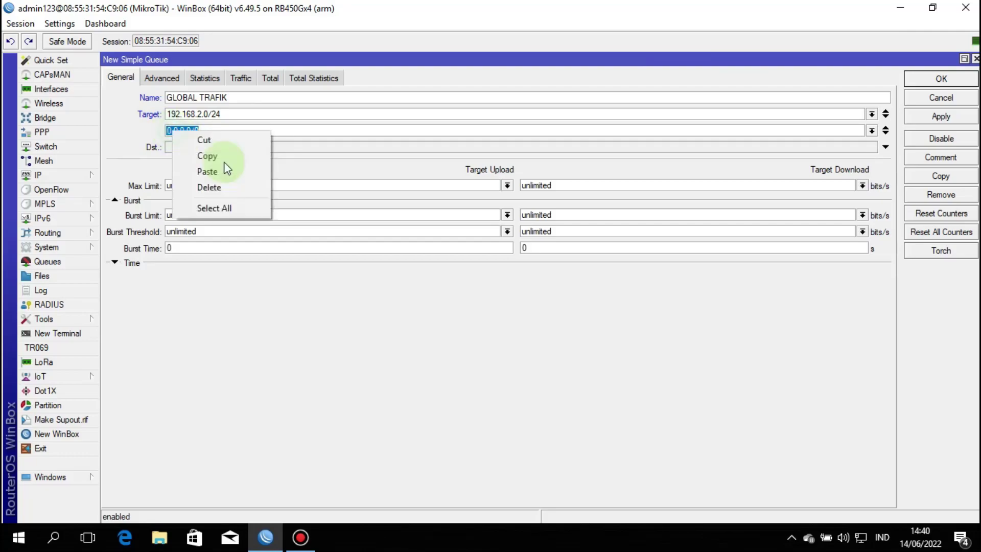
{"action": "left_click", "coordinate": [225, 172]}
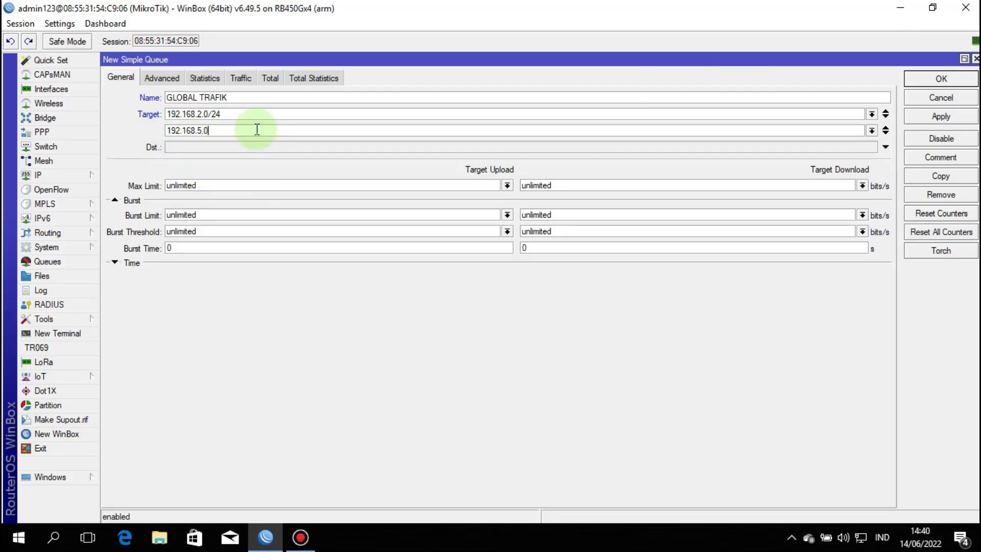
{"action": "type", "text": "/24"}
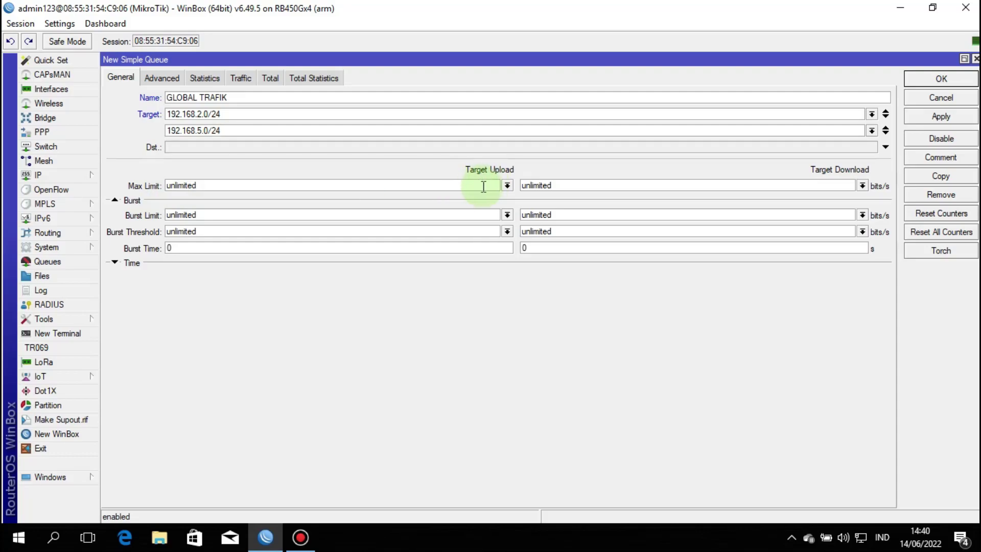
Set the GLOBAL TRAFIK queue's upload and download max limits to 10M
{"action": "left_click", "coordinate": [507, 186]}
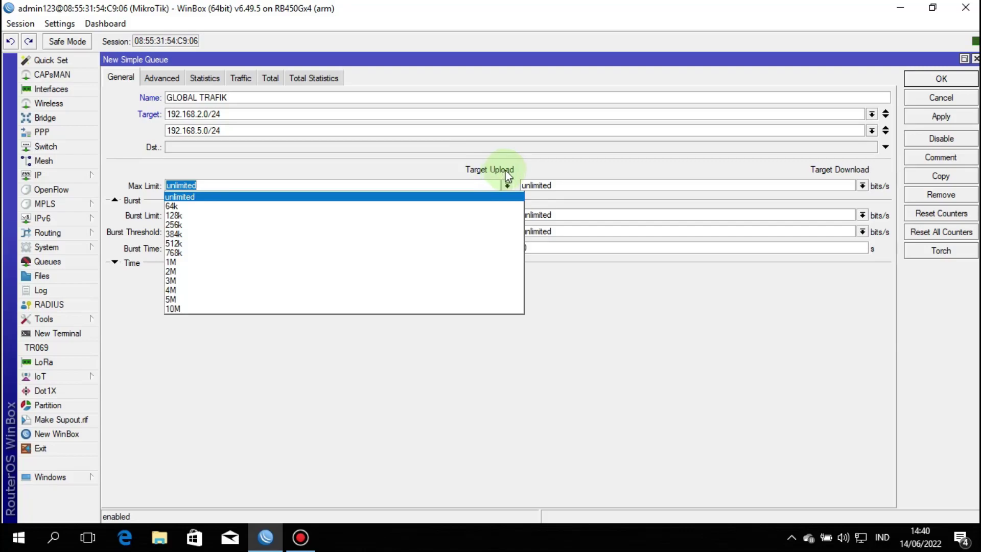
{"action": "left_click", "coordinate": [176, 308]}
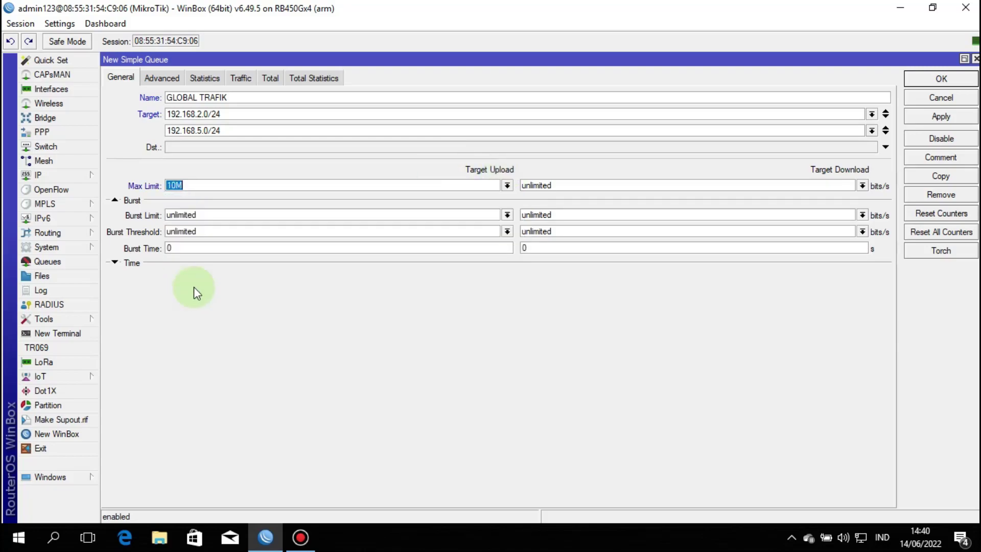
{"action": "left_click", "coordinate": [222, 185]}
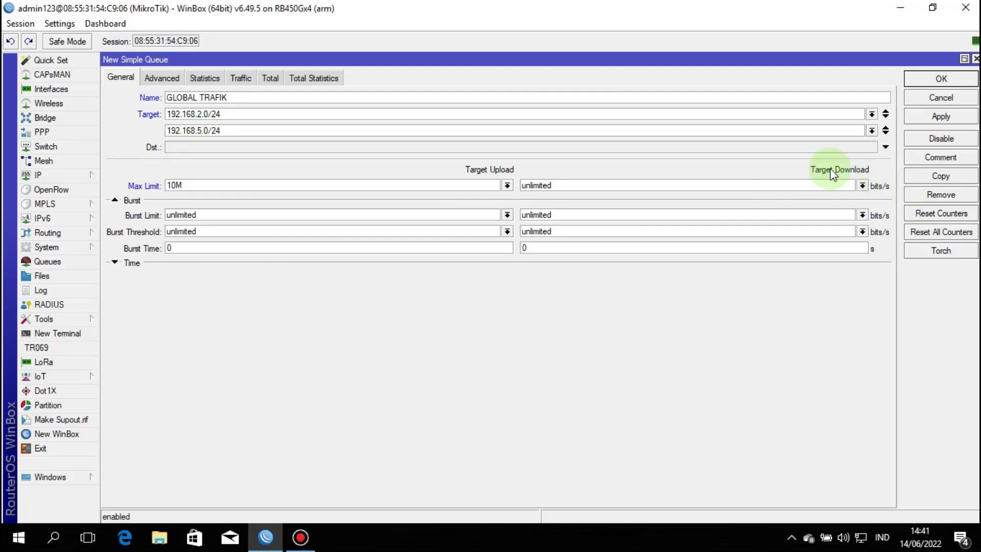
{"action": "left_click", "coordinate": [862, 186]}
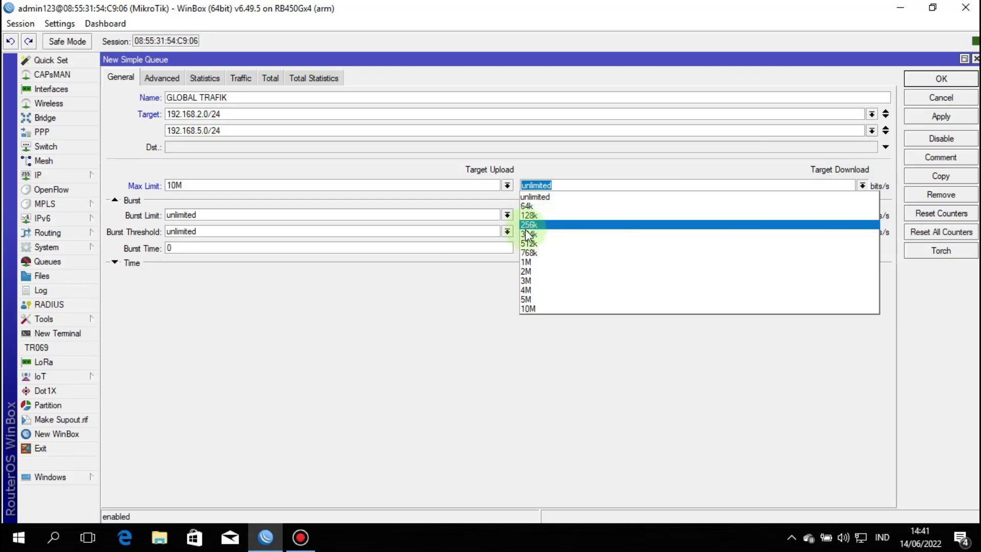
{"action": "left_click", "coordinate": [535, 309]}
{"action": "left_click", "coordinate": [577, 184]}
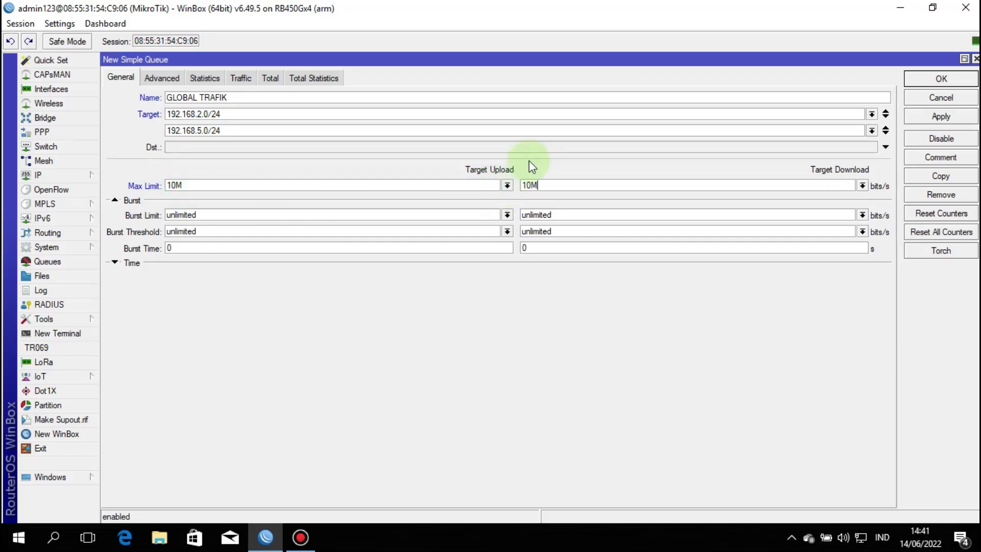
Change the GLOBAL TRAFIK queue's max limit to 8M for both target upload and target download
{"action": "left_click", "coordinate": [507, 186]}
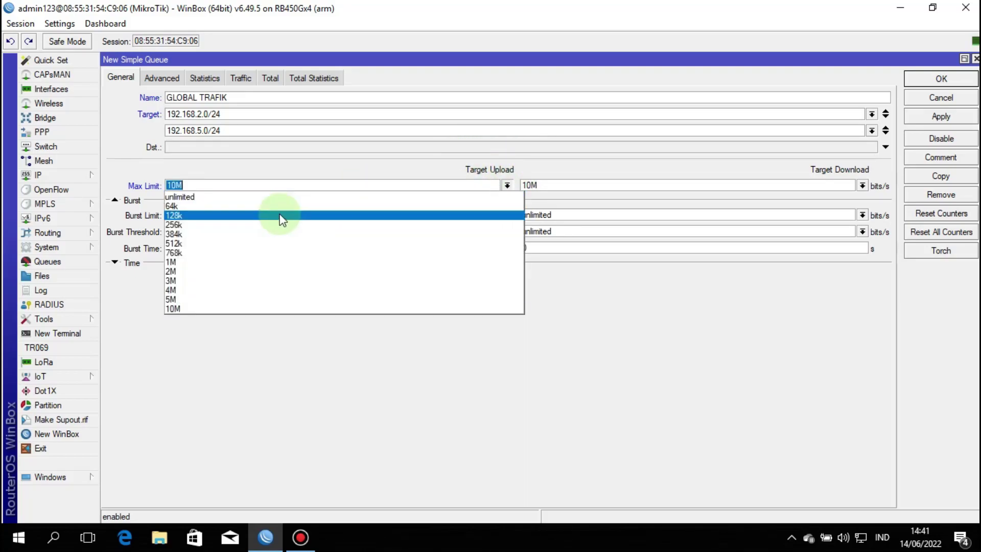
{"action": "left_click", "coordinate": [201, 183]}
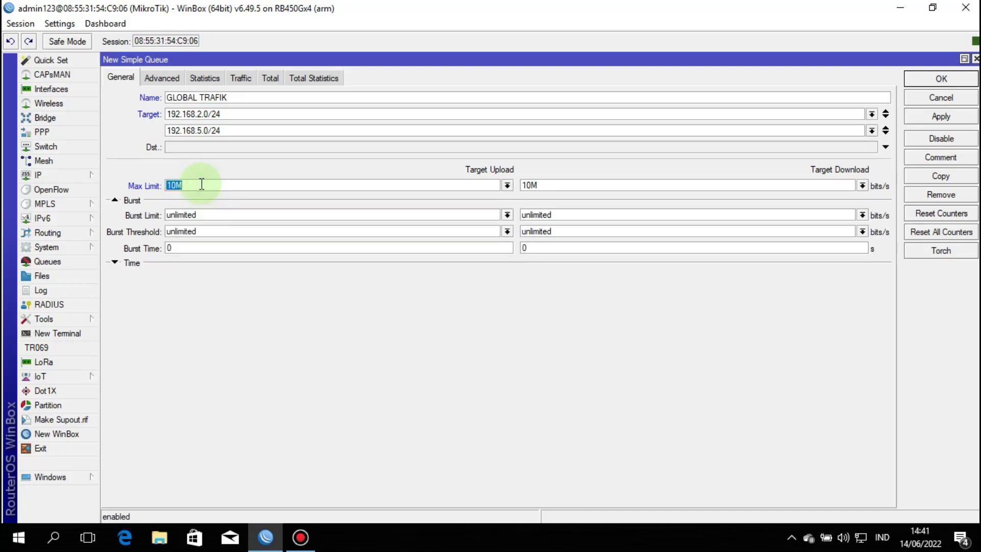
{"action": "key", "text": "BackSpace"}
{"action": "type", "text": "8M"}
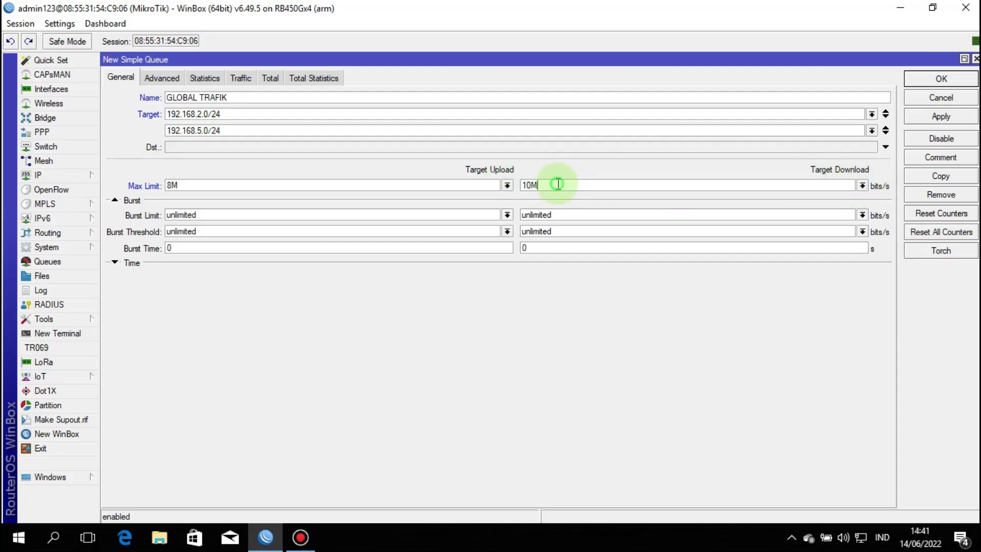
{"action": "key", "text": "BackSpace"}
{"action": "key", "text": "BackSpace"}
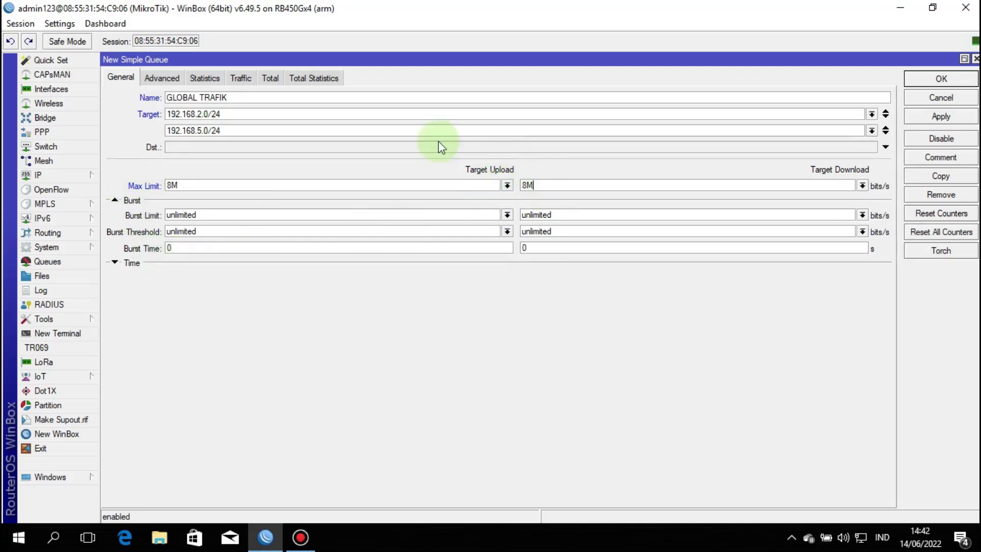
Apply the GLOBAL TRAFIK queue settings and save the queue, returning to the simple queue list
{"action": "left_click", "coordinate": [155, 82]}
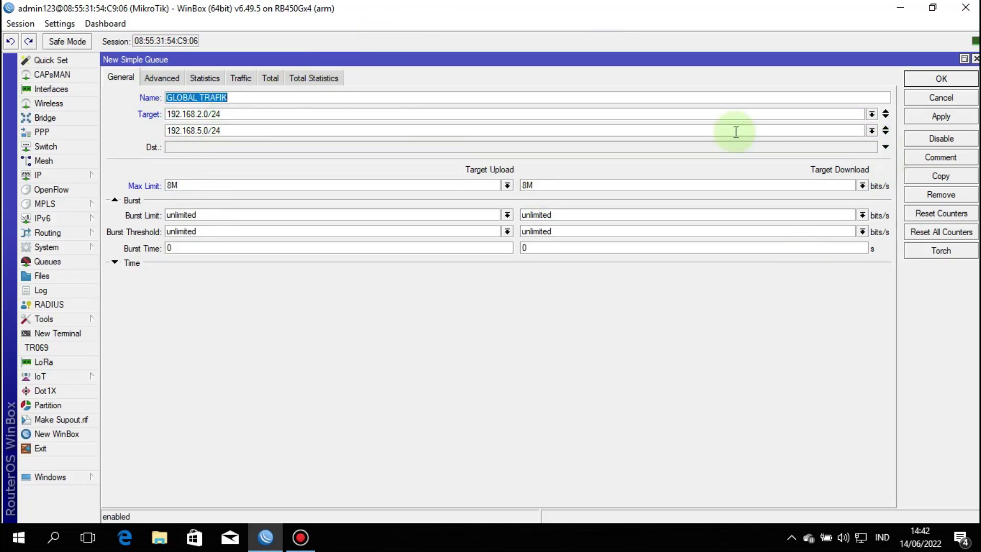
{"action": "left_click", "coordinate": [949, 116]}
{"action": "left_click", "coordinate": [956, 80]}
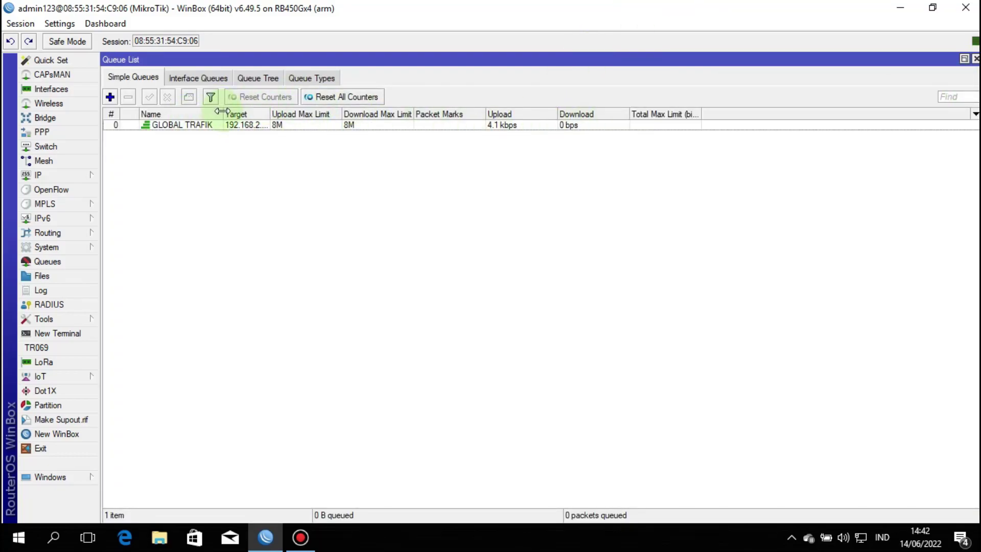
Widen the Name column of the queue list slightly and start a new simple queue named TRAFIK BROWSING
{"action": "left_click_drag", "start_coordinate": [224, 109], "coordinate": [234, 109]}
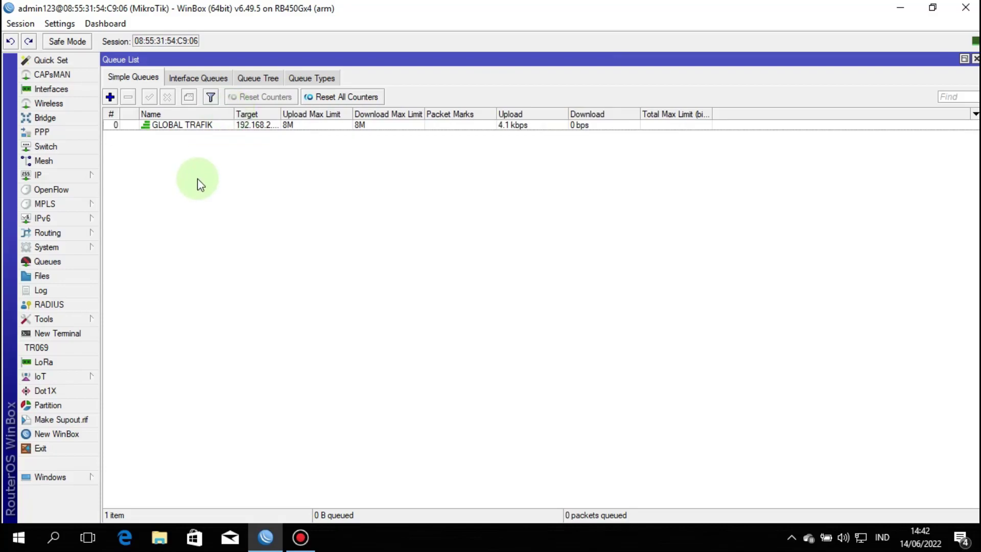
{"action": "left_click", "coordinate": [109, 97]}
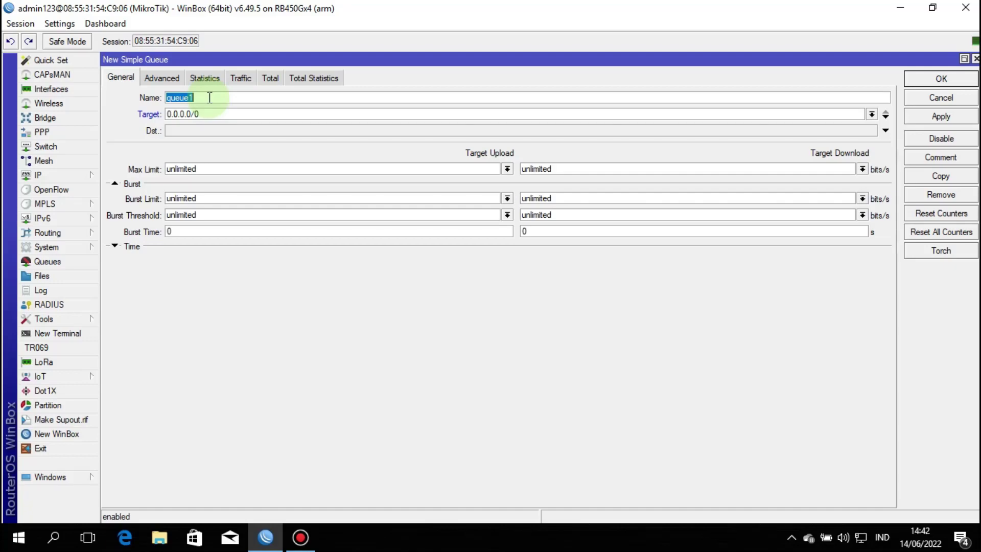
{"action": "type", "text": "TRAFIK BROWSING"}
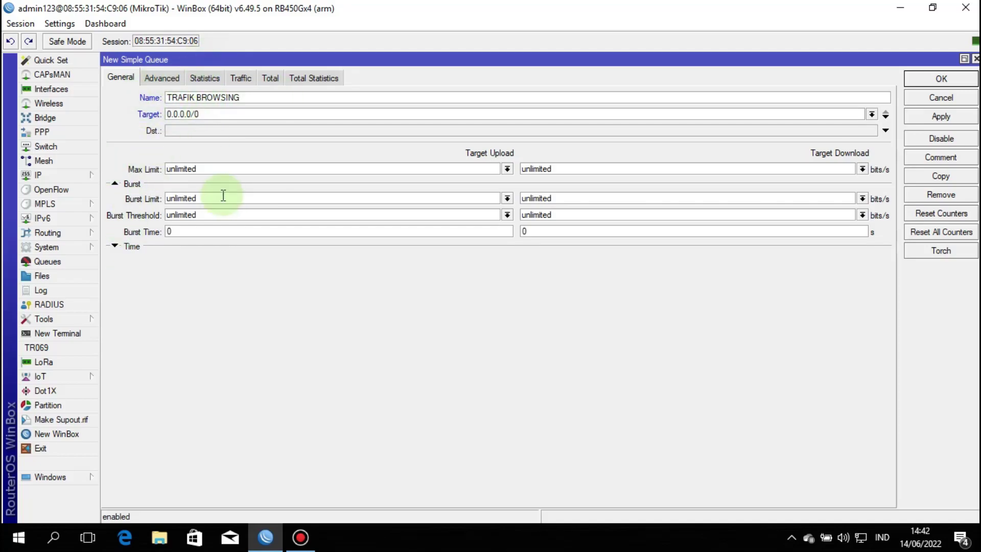
Copy the first target, 192.168.2.0/24, from the GLOBAL TRAFIK queue and close that queue
{"action": "left_click", "coordinate": [964, 59]}
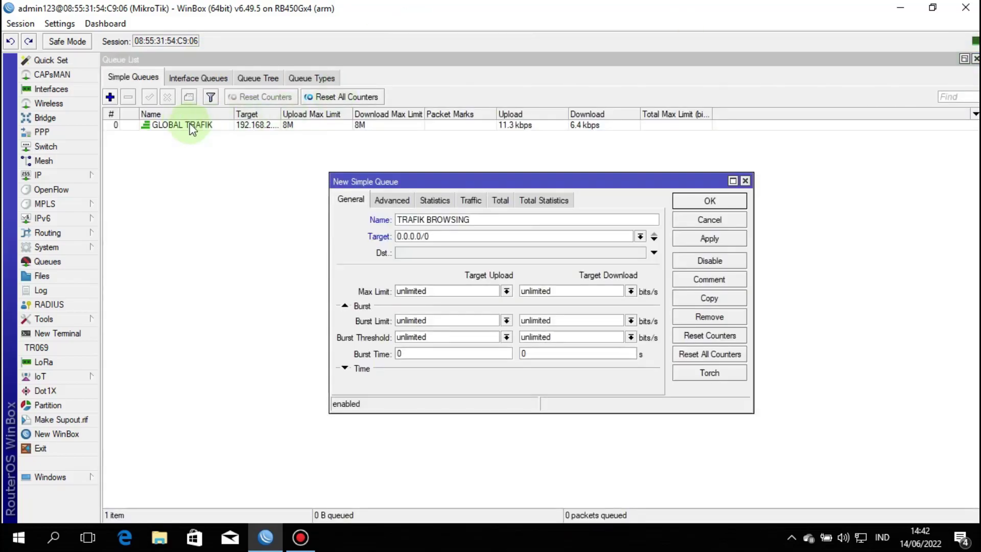
{"action": "double_click", "coordinate": [207, 125]}
{"action": "left_click_drag", "start_coordinate": [230, 114], "coordinate": [84, 114]}
{"action": "key", "text": "ctrl+c"}
{"action": "right_click", "coordinate": [216, 115]}
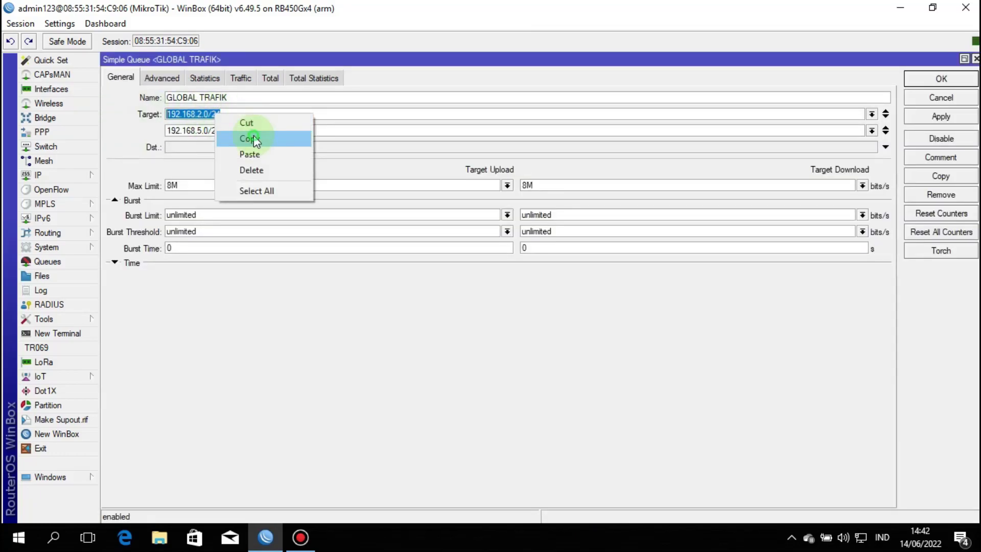
{"action": "left_click", "coordinate": [253, 137]}
{"action": "key", "text": "Escape"}
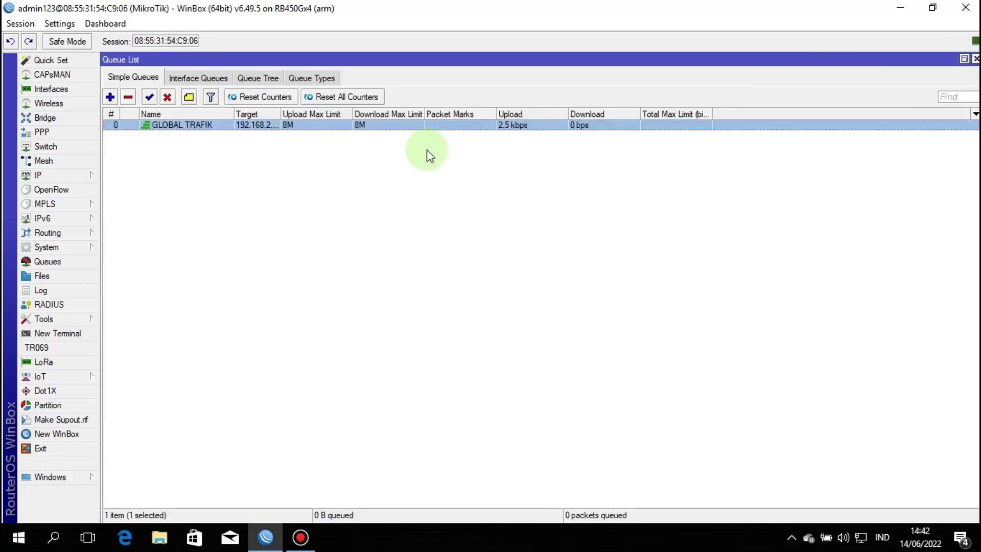
Return to the unfinished TRAFIK BROWSING queue and replace its default target with the copied 192.168.2.0/24
{"action": "left_click", "coordinate": [965, 59]}
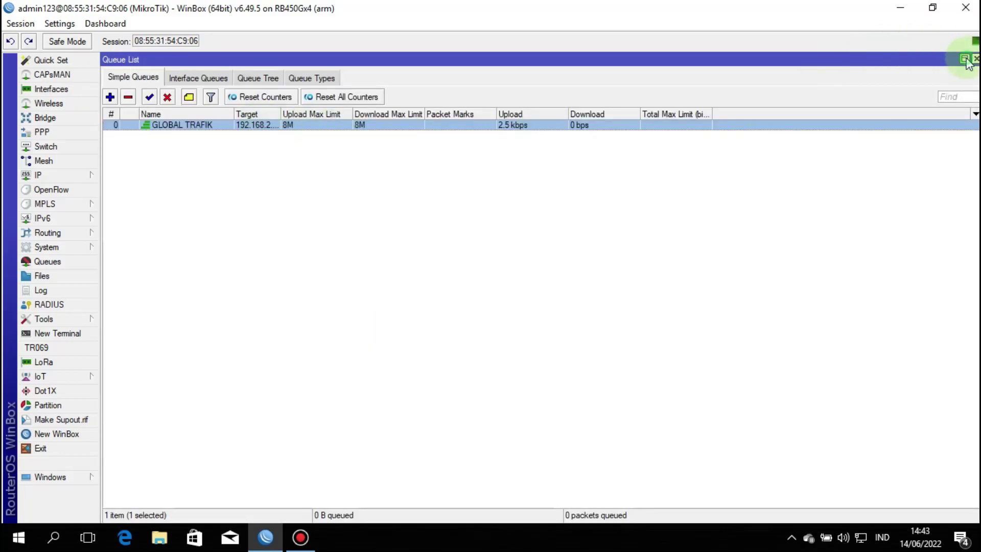
{"action": "left_click_drag", "start_coordinate": [441, 158], "coordinate": [420, 32]}
{"action": "left_click", "coordinate": [468, 382]}
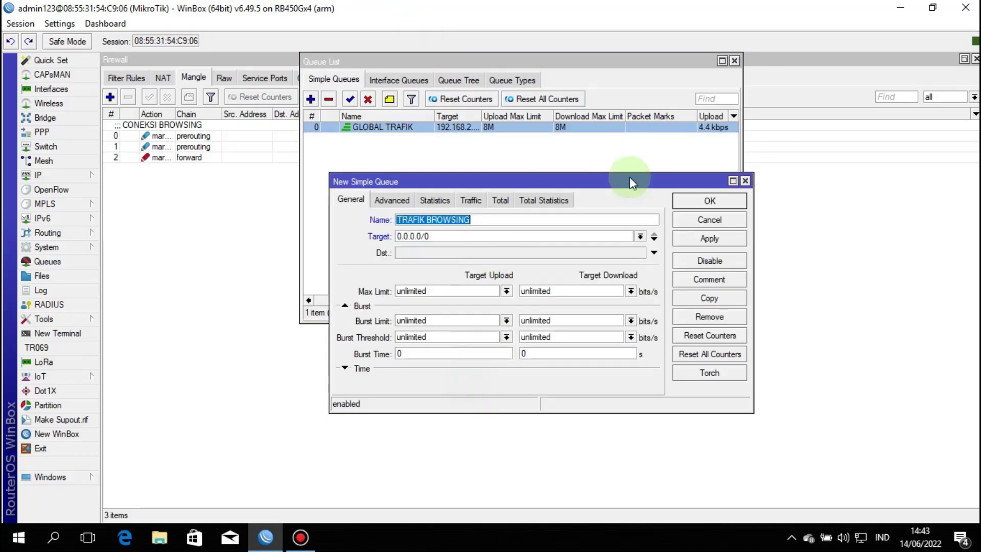
{"action": "left_click", "coordinate": [734, 181]}
{"action": "left_click", "coordinate": [207, 114]}
{"action": "double_click", "coordinate": [195, 114]}
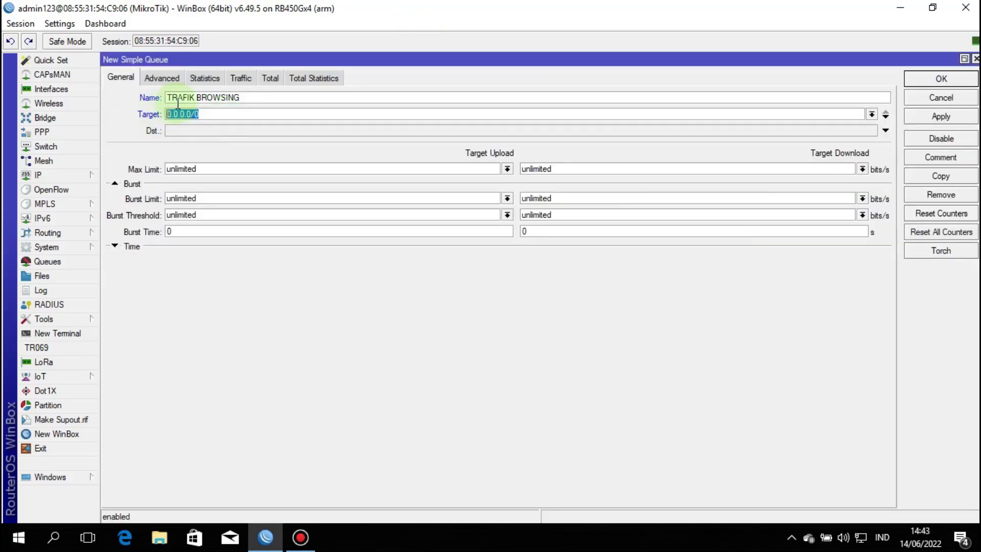
{"action": "right_click", "coordinate": [196, 114]}
{"action": "left_click", "coordinate": [251, 154]}
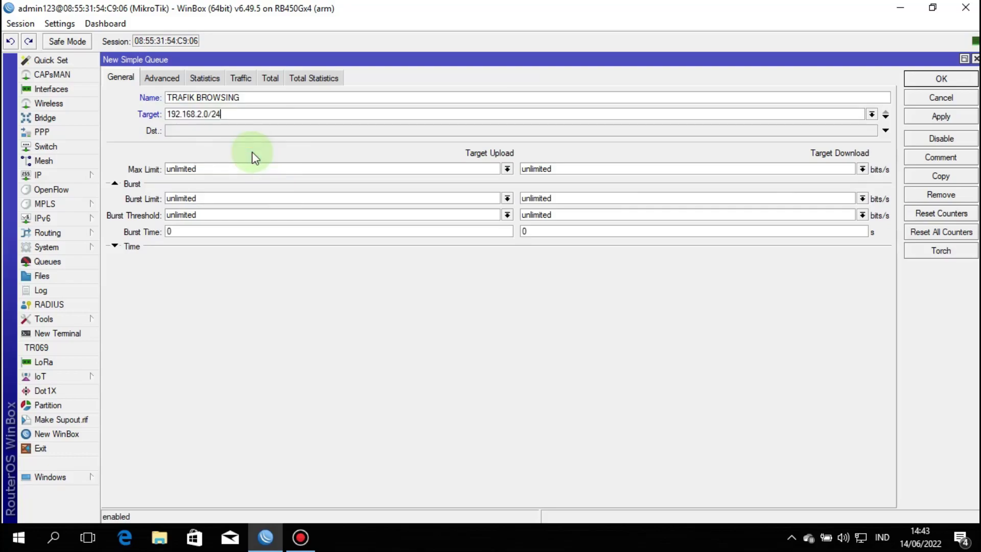
Add a second target to the TRAFIK BROWSING queue by pasting the copied network and changing it to 192.168.5.0/24
{"action": "left_click", "coordinate": [886, 120]}
{"action": "right_click", "coordinate": [190, 128]}
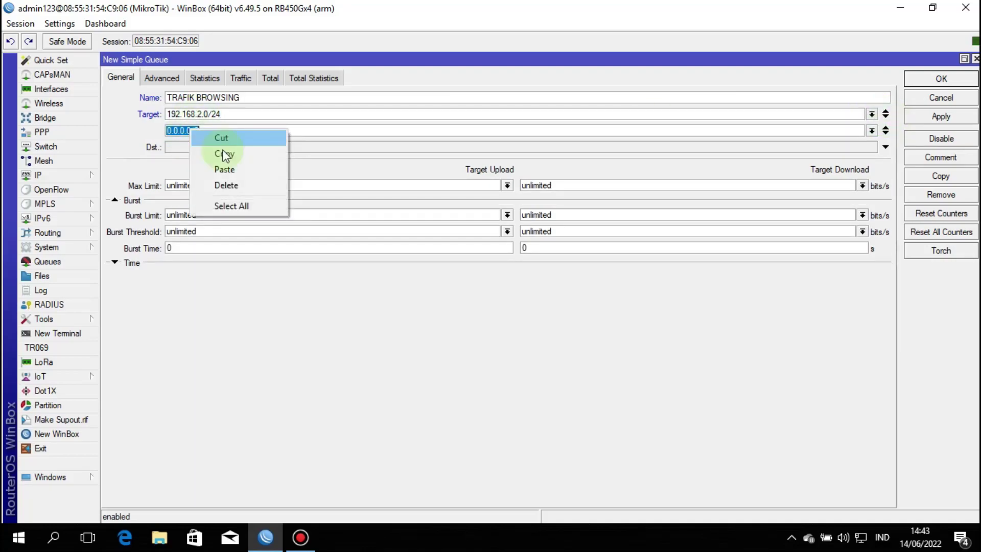
{"action": "left_click", "coordinate": [226, 169]}
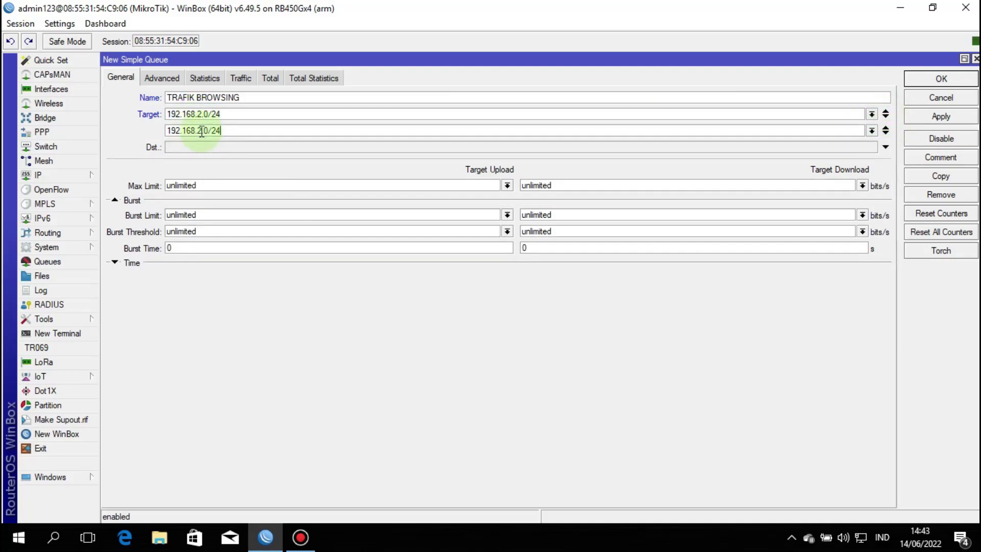
{"action": "double_click", "coordinate": [198, 131]}
{"action": "left_click", "coordinate": [201, 131]}
{"action": "double_click", "coordinate": [199, 131]}
{"action": "left_click", "coordinate": [235, 131]}
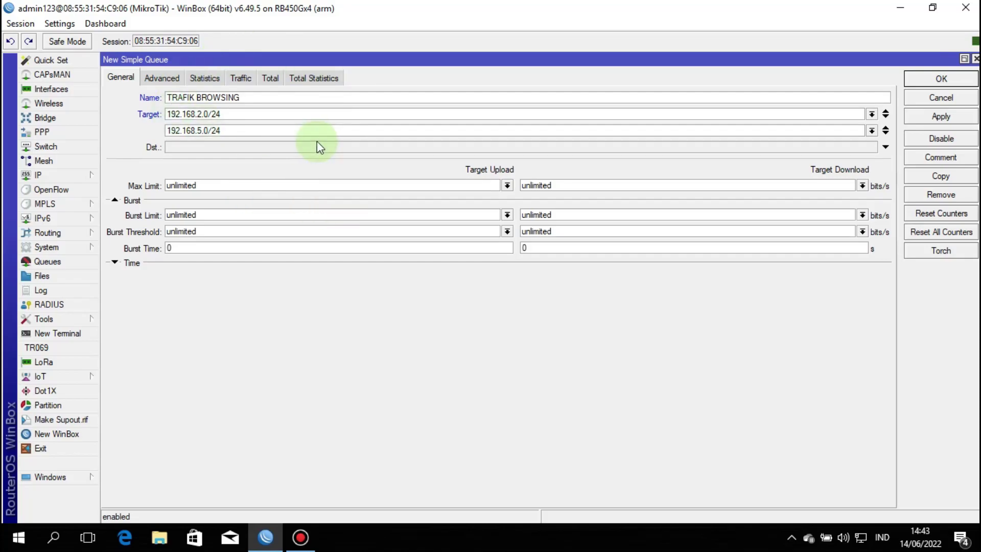
Set the TRAFIK BROWSING queue's max limit to 5M for both target upload and target download
{"action": "left_click", "coordinate": [507, 186]}
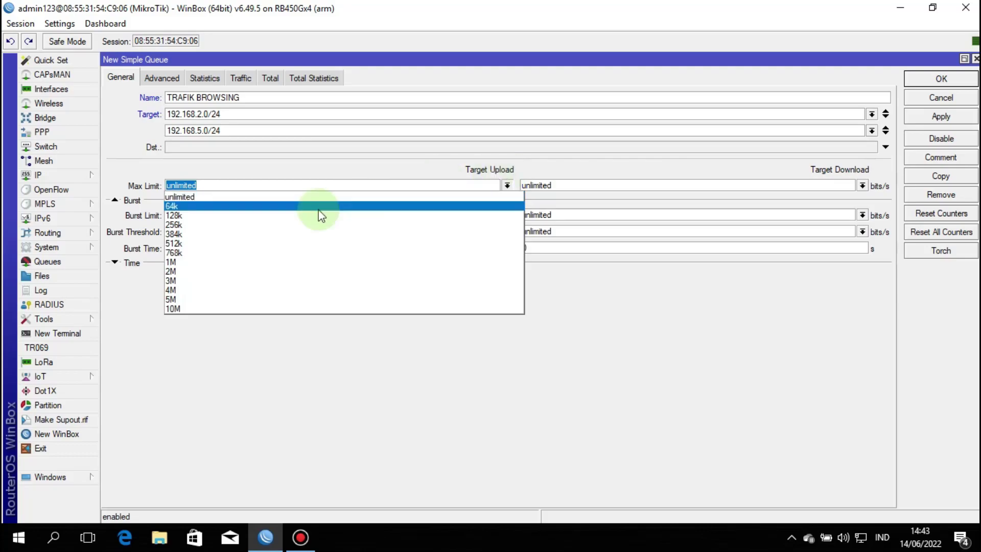
{"action": "left_click", "coordinate": [179, 299]}
{"action": "left_click", "coordinate": [207, 185]}
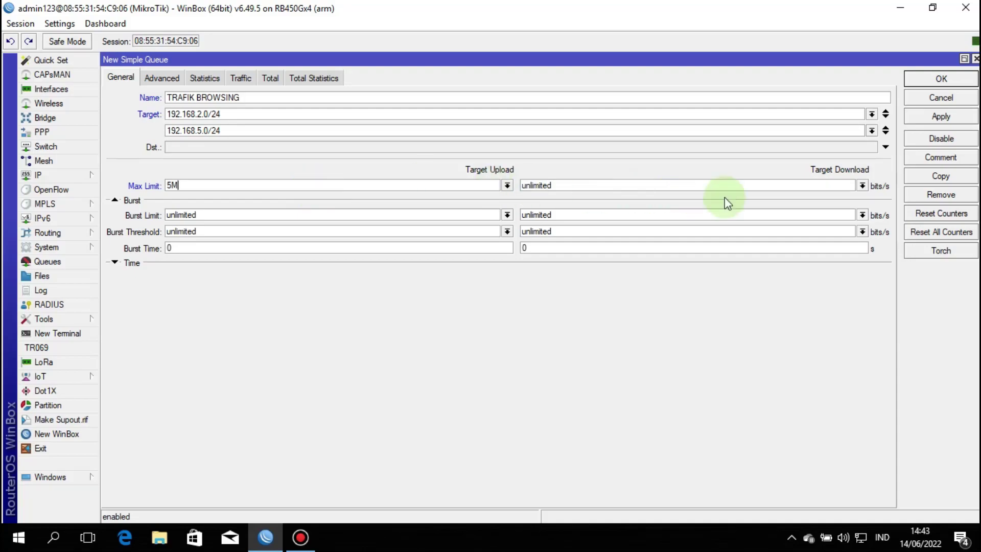
{"action": "left_click", "coordinate": [862, 186]}
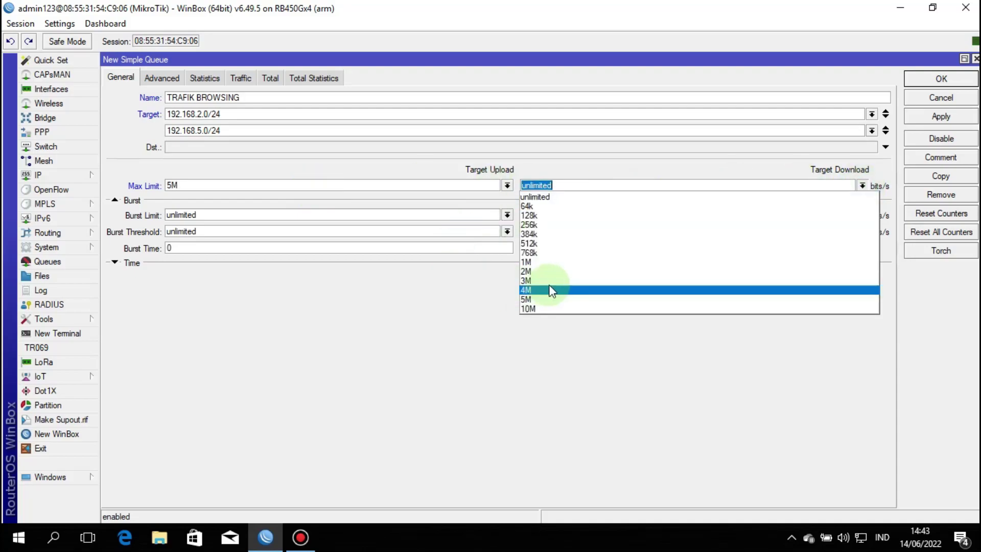
{"action": "left_click", "coordinate": [535, 299]}
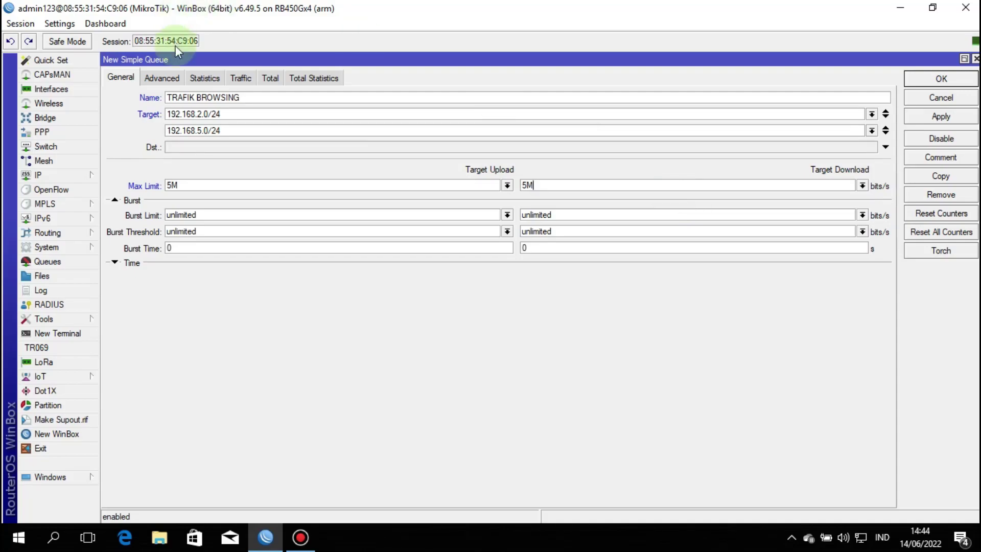
Assign the paket browsing packet mark to the TRAFIK BROWSING queue in its advanced settings
{"action": "left_click", "coordinate": [161, 78]}
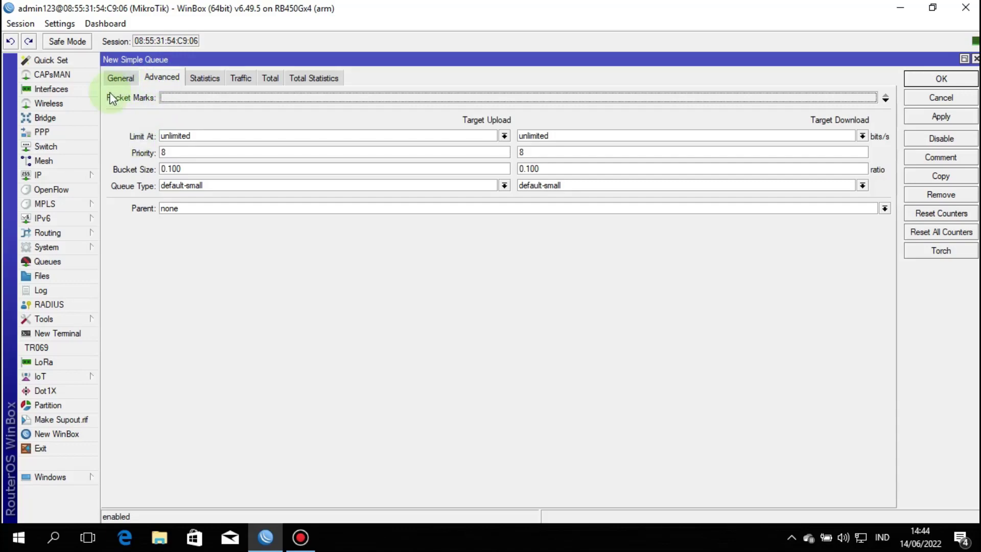
{"action": "left_click", "coordinate": [886, 97]}
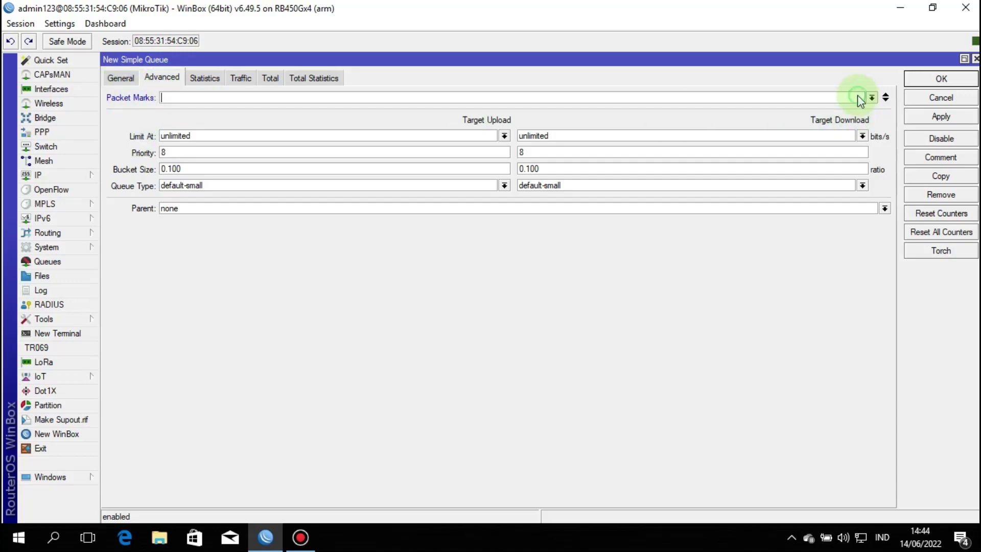
{"action": "left_click", "coordinate": [871, 97]}
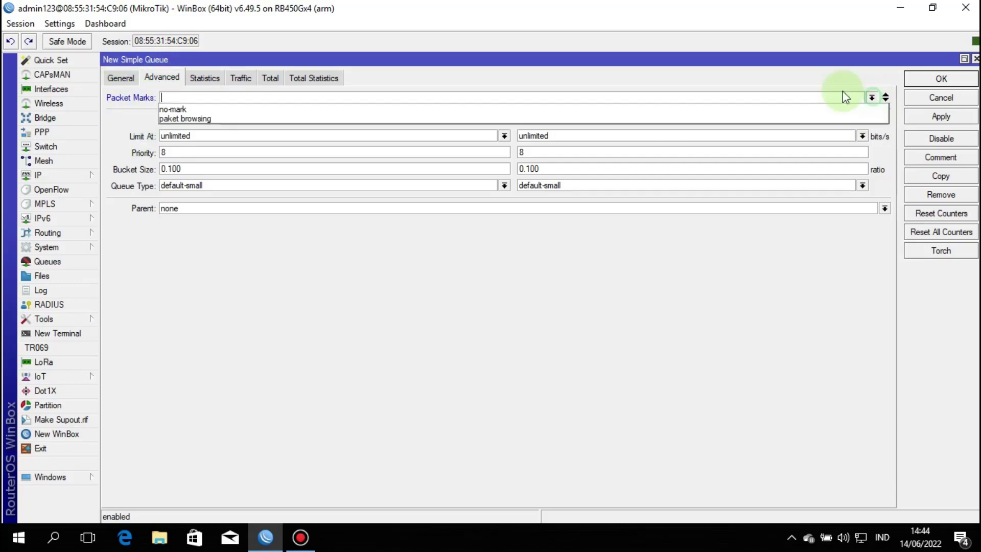
{"action": "left_click", "coordinate": [207, 120]}
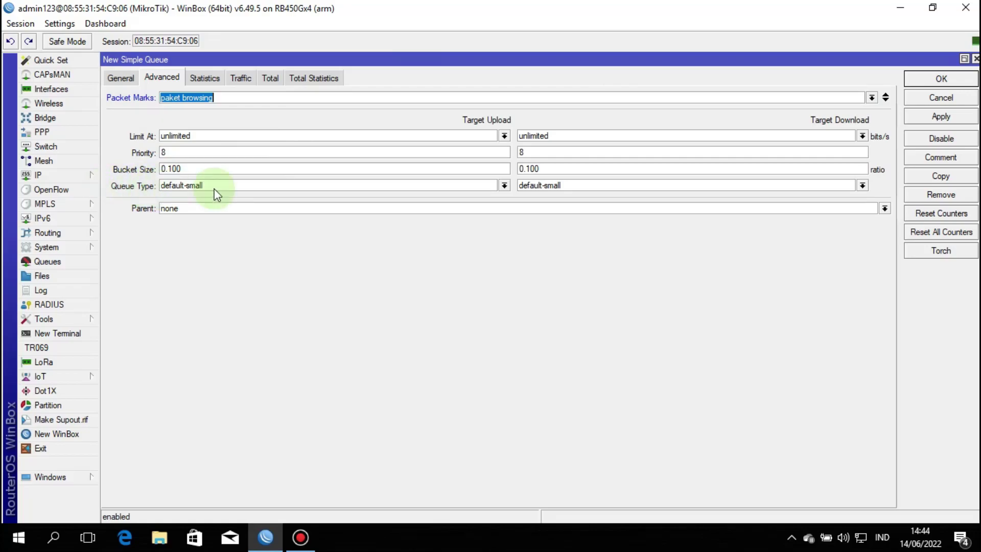
Set the TRAFIK BROWSING queue's type to pcq-upload-default for target upload and pcq-download-default for target download
{"action": "left_click", "coordinate": [503, 186]}
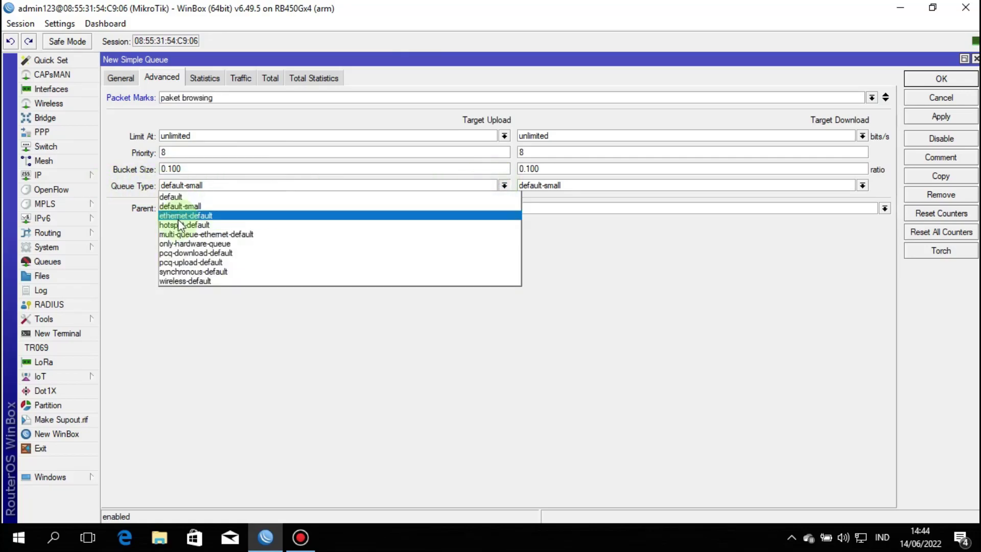
{"action": "left_click", "coordinate": [183, 261]}
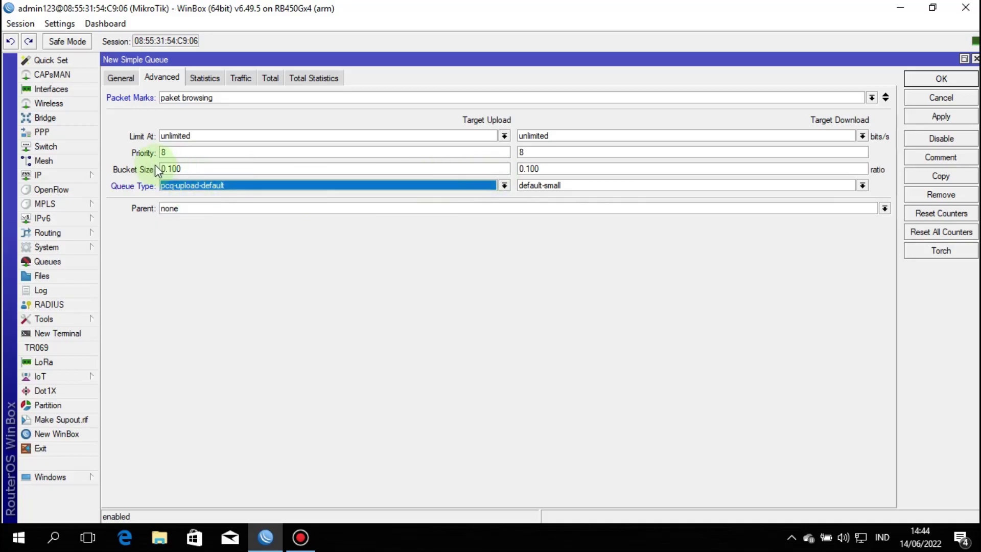
{"action": "left_click", "coordinate": [631, 186]}
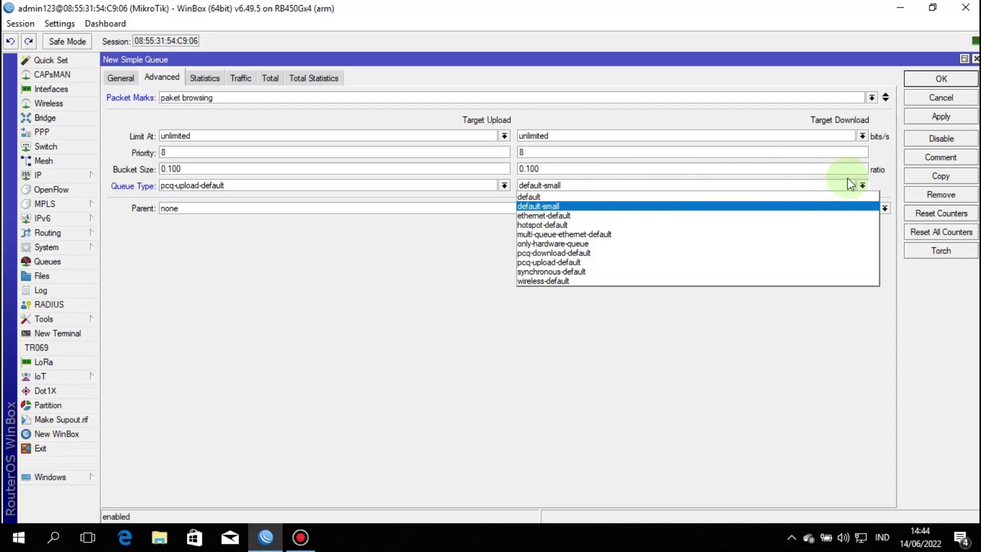
{"action": "left_click", "coordinate": [544, 252]}
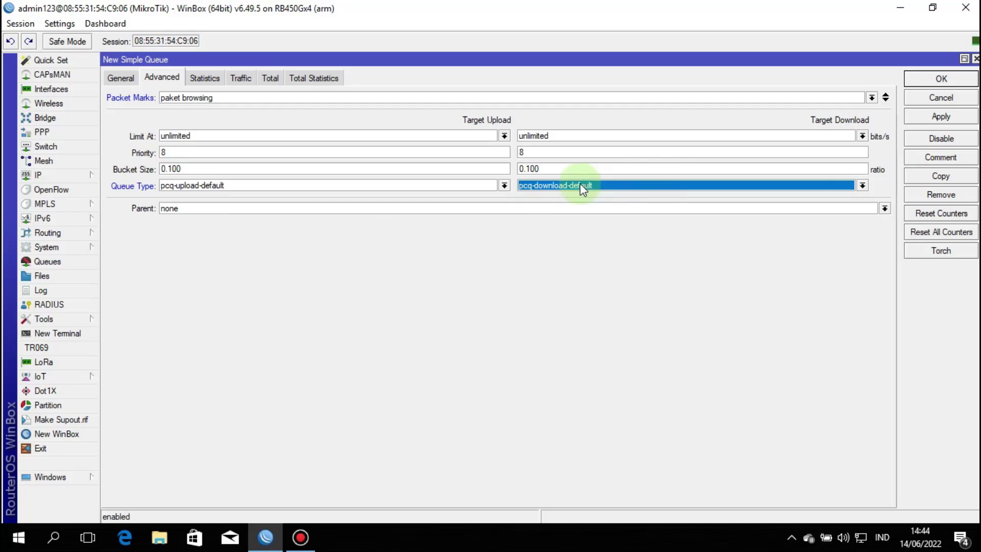
Make GLOBAL TRAFIK the parent of the TRAFIK BROWSING queue and save the queue
{"action": "left_click", "coordinate": [208, 211]}
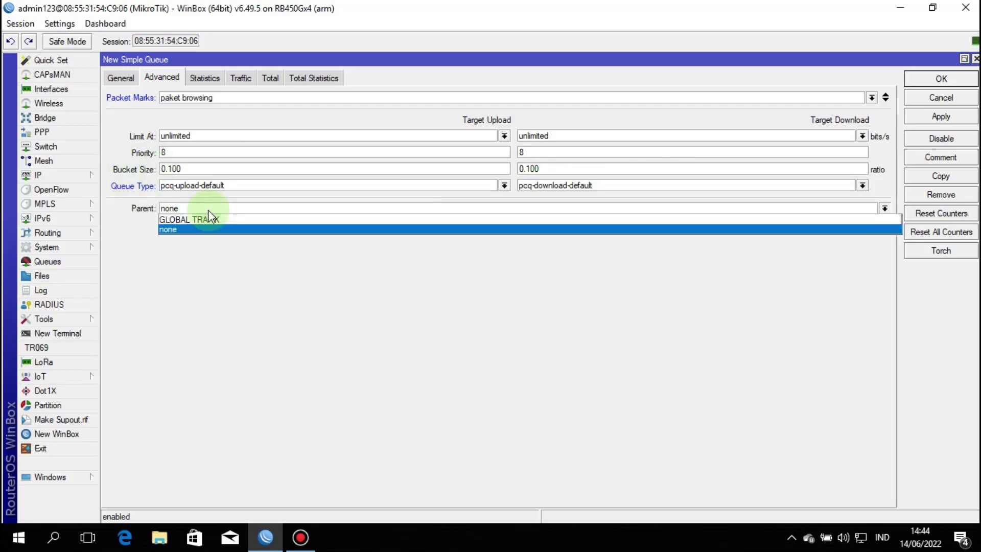
{"action": "left_click", "coordinate": [210, 220]}
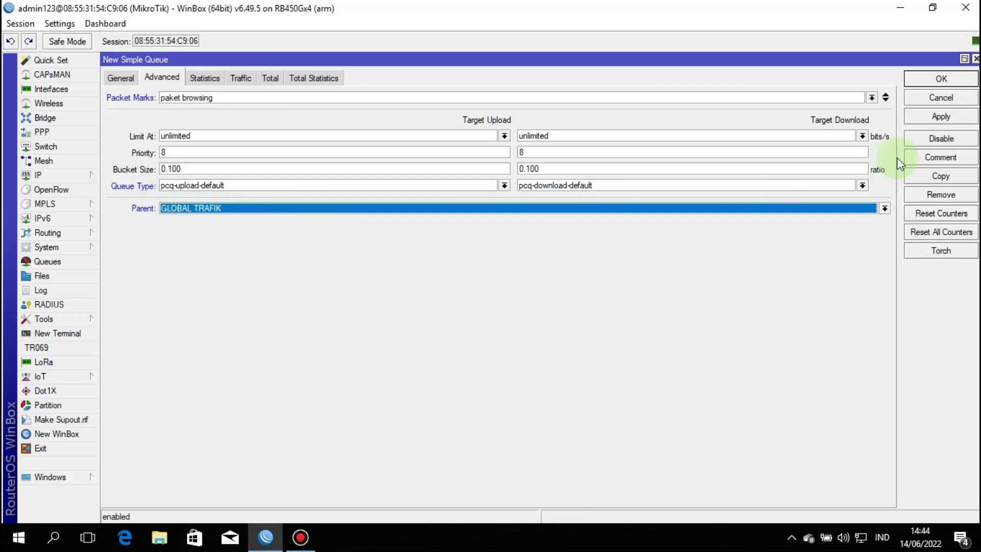
{"action": "left_click", "coordinate": [917, 117]}
{"action": "left_click", "coordinate": [948, 79]}
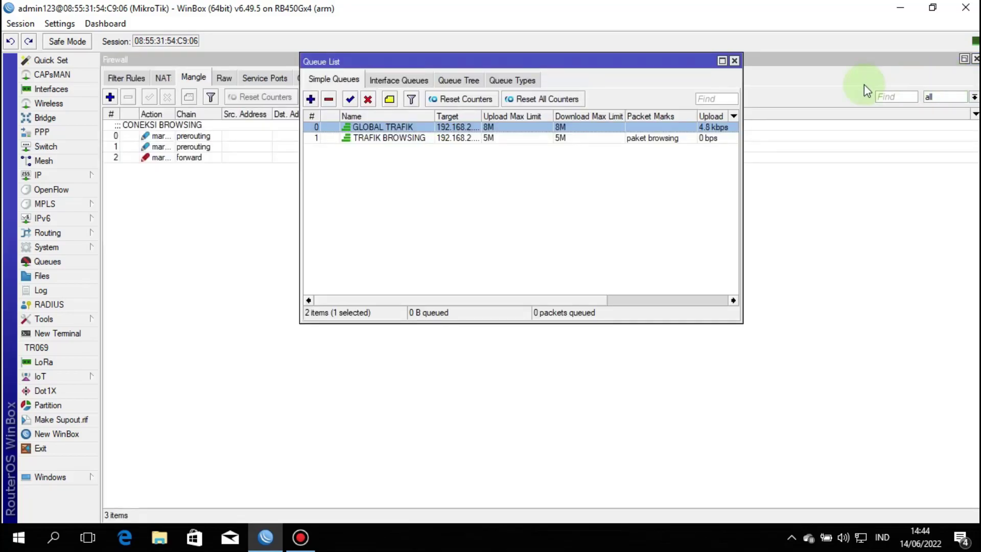
Reopen the queue list maximized and widen the Target column to show each queue's target networks in full
{"action": "left_click", "coordinate": [734, 61]}
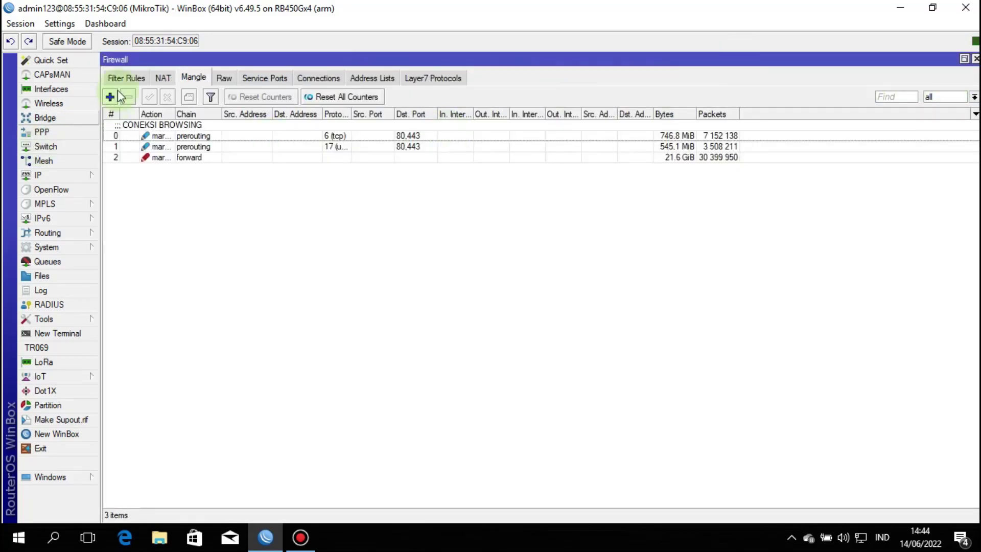
{"action": "left_click", "coordinate": [48, 261]}
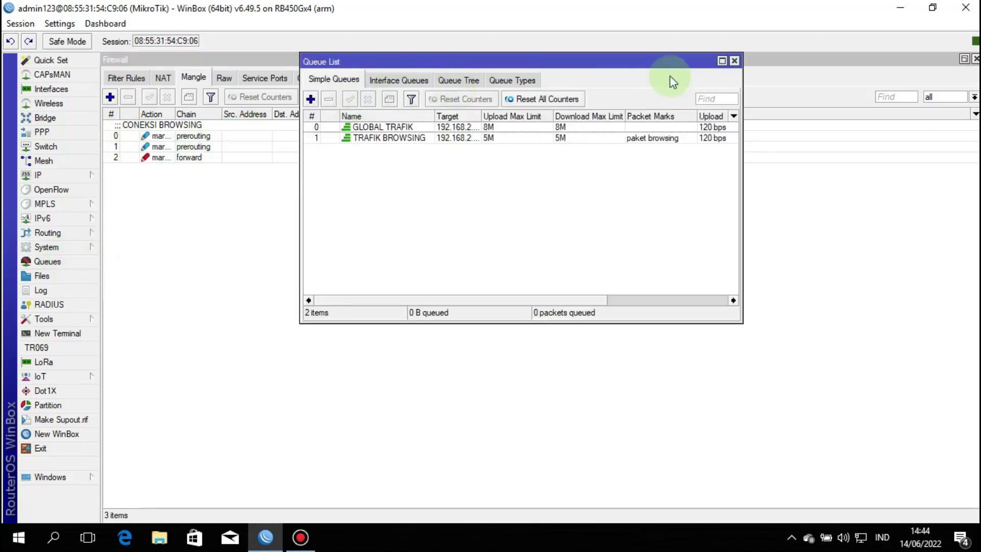
{"action": "left_click", "coordinate": [721, 61]}
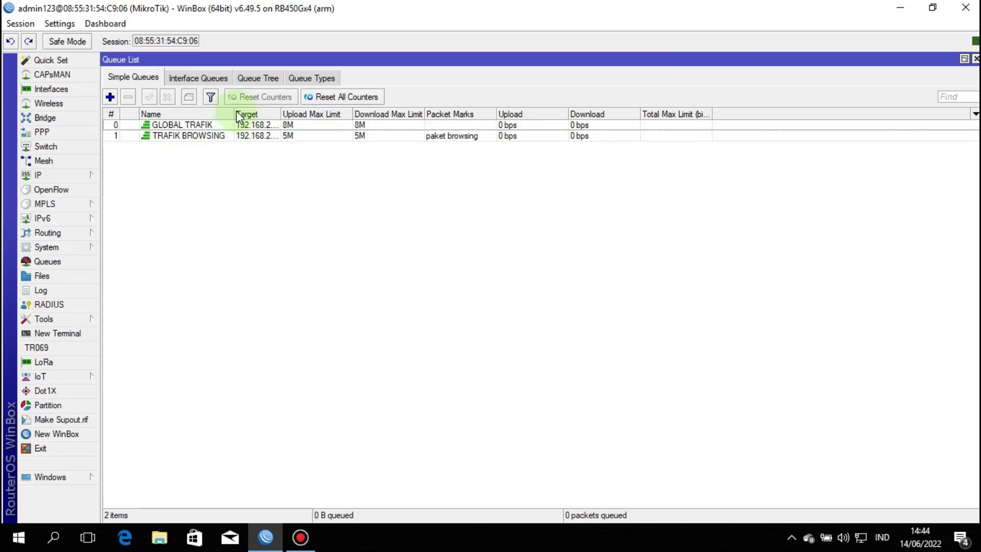
{"action": "left_click_drag", "start_coordinate": [233, 113], "coordinate": [380, 100]}
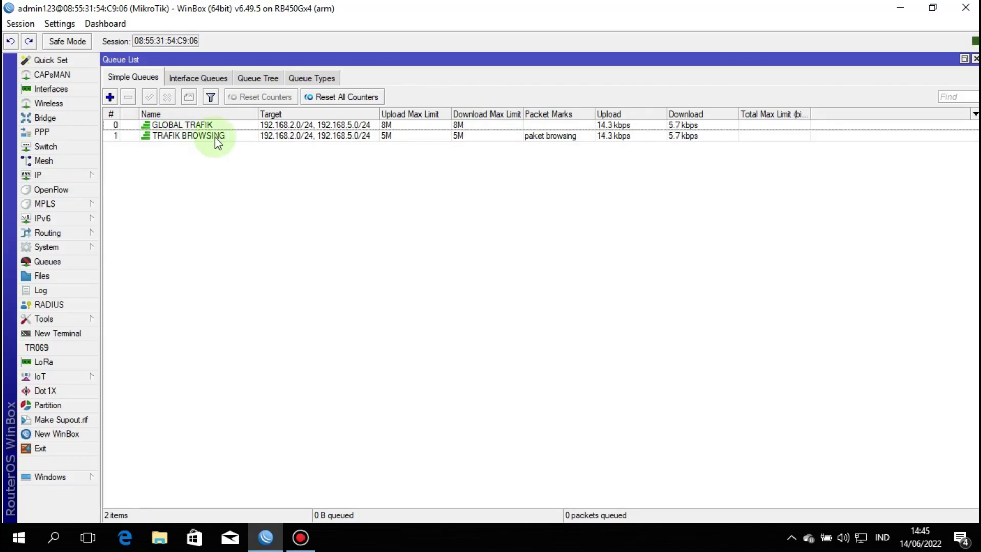
Set the parent queue of the youtube hotspot user profile to TRAFIK BROWSING, save it and close the hotspot settings
{"action": "left_click", "coordinate": [77, 176]}
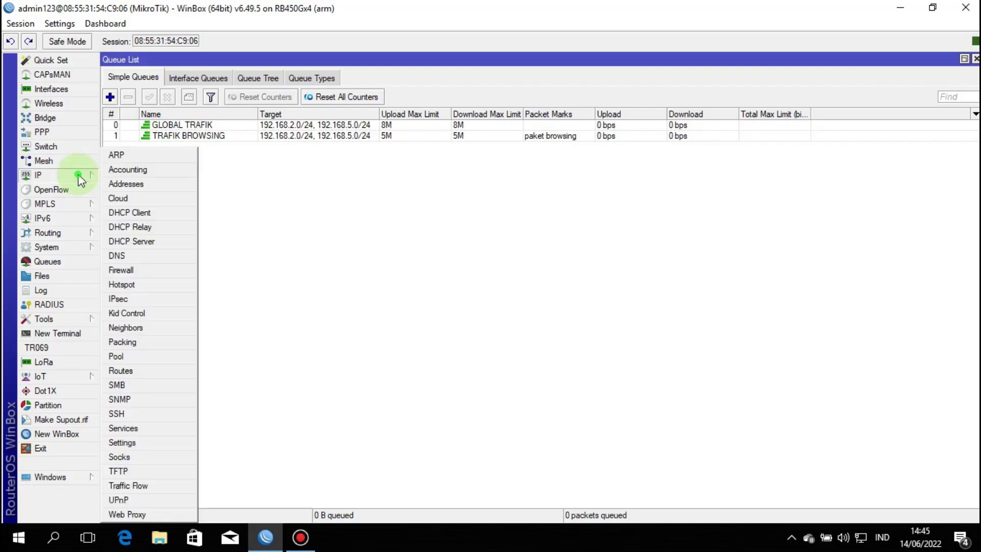
{"action": "left_click", "coordinate": [127, 286]}
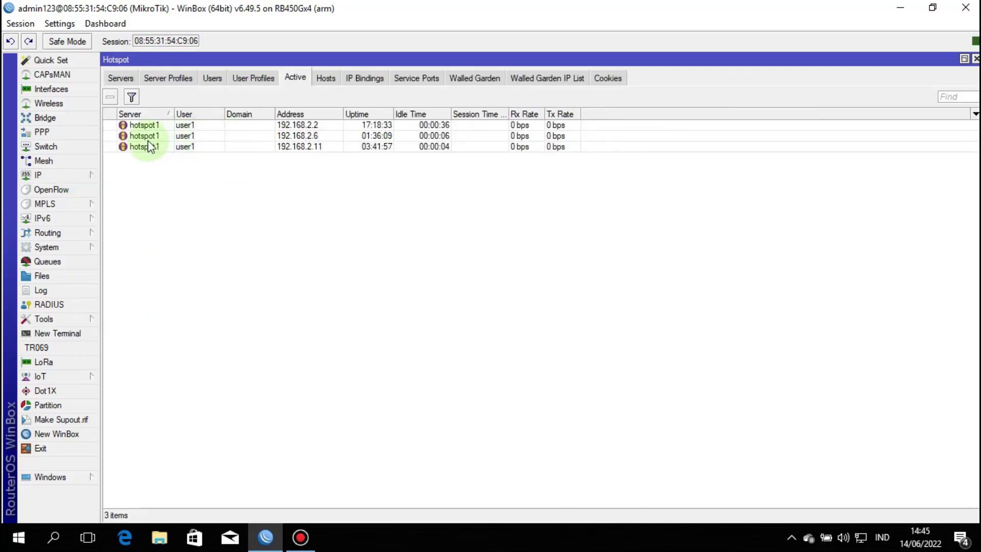
{"action": "left_click", "coordinate": [251, 79]}
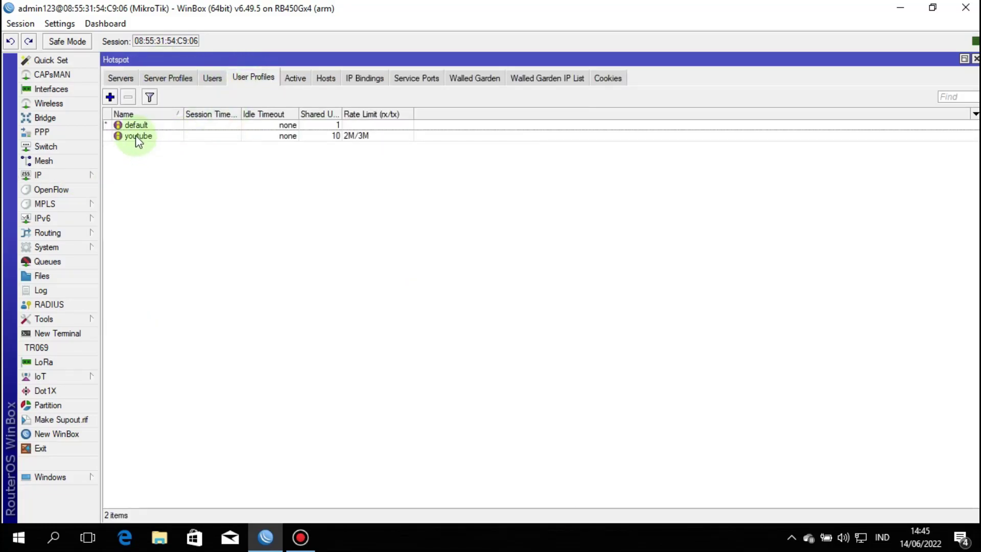
{"action": "double_click", "coordinate": [136, 135]}
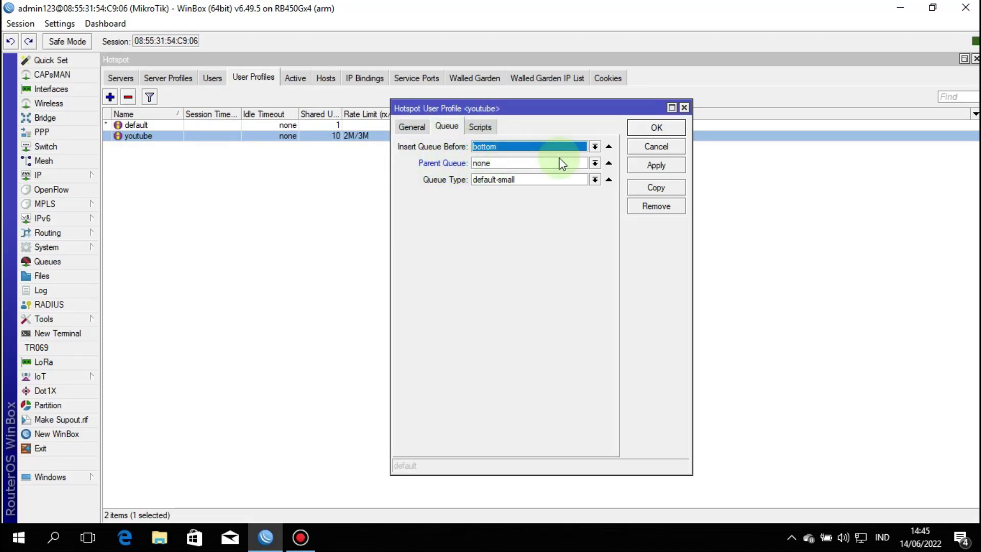
{"action": "left_click", "coordinate": [594, 163]}
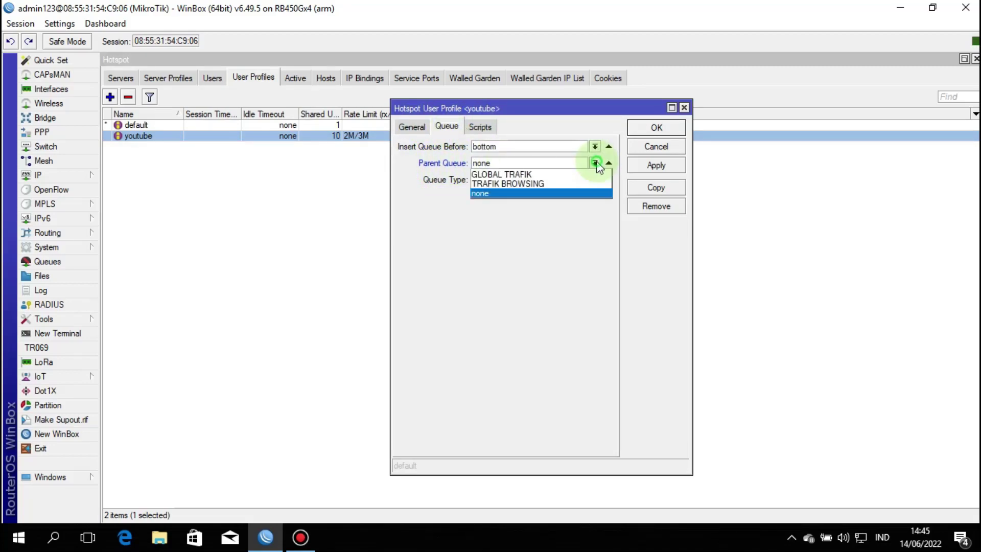
{"action": "left_click", "coordinate": [494, 184]}
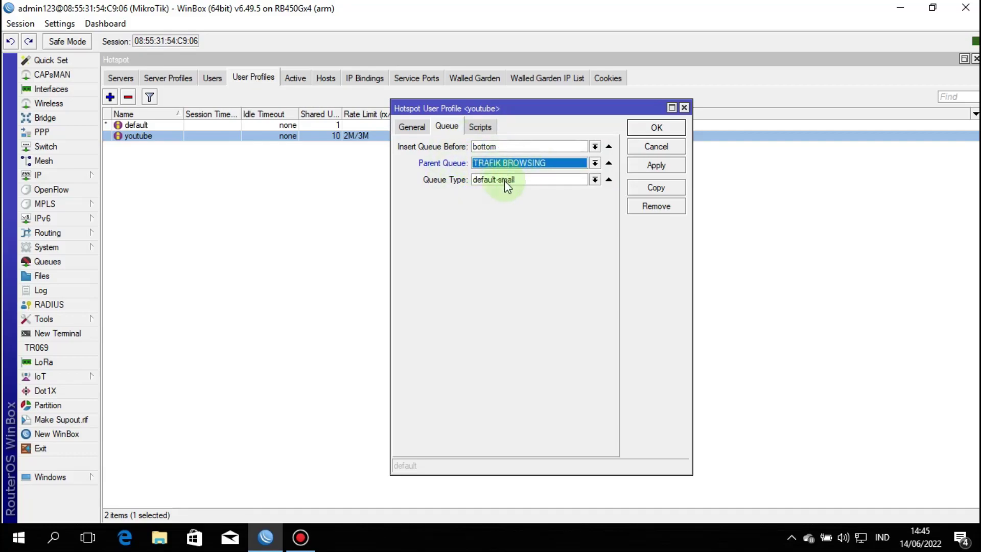
{"action": "left_click", "coordinate": [649, 164]}
{"action": "left_click", "coordinate": [666, 130]}
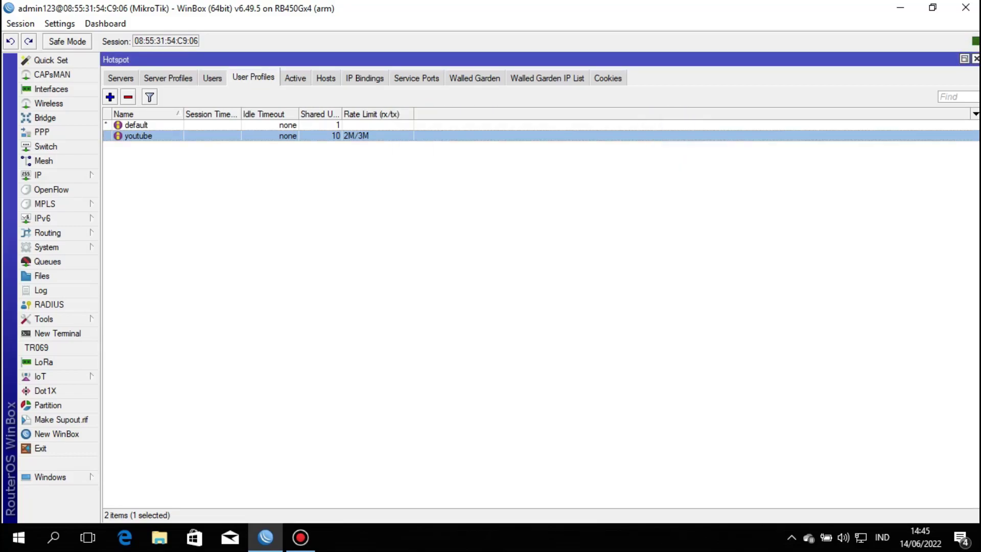
{"action": "left_click", "coordinate": [976, 59]}
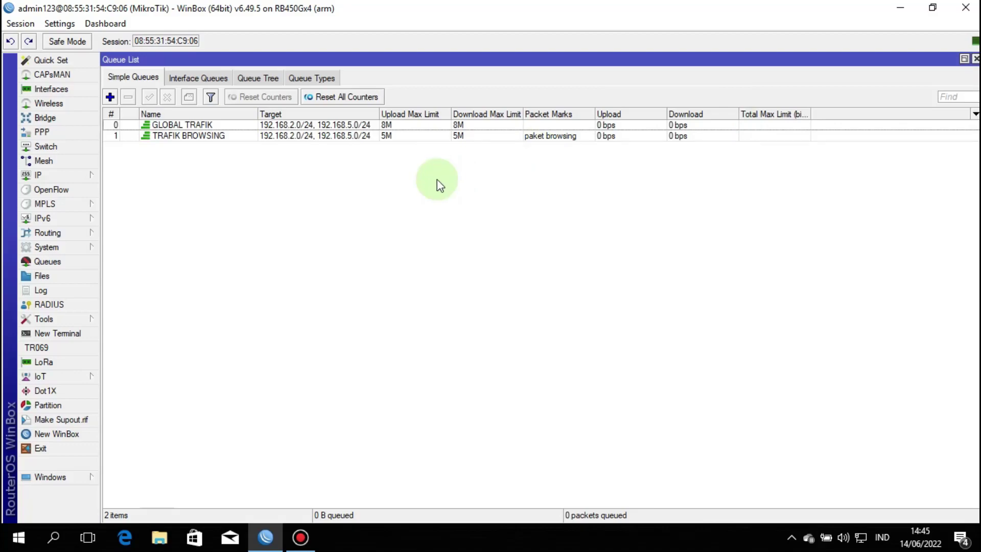
Review the firewall mangle rules and the simple queue list, and close their windows
{"action": "left_click", "coordinate": [88, 175]}
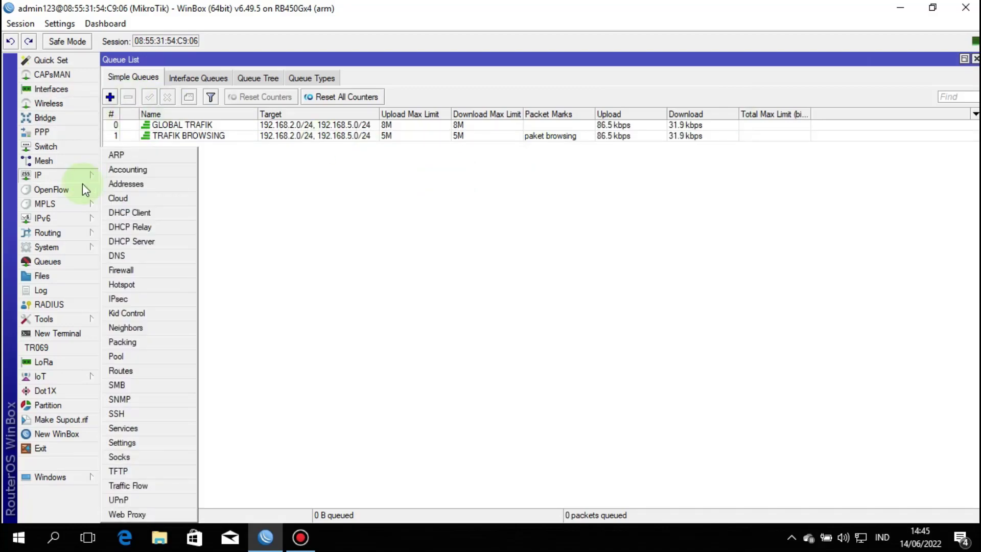
{"action": "left_click", "coordinate": [140, 270]}
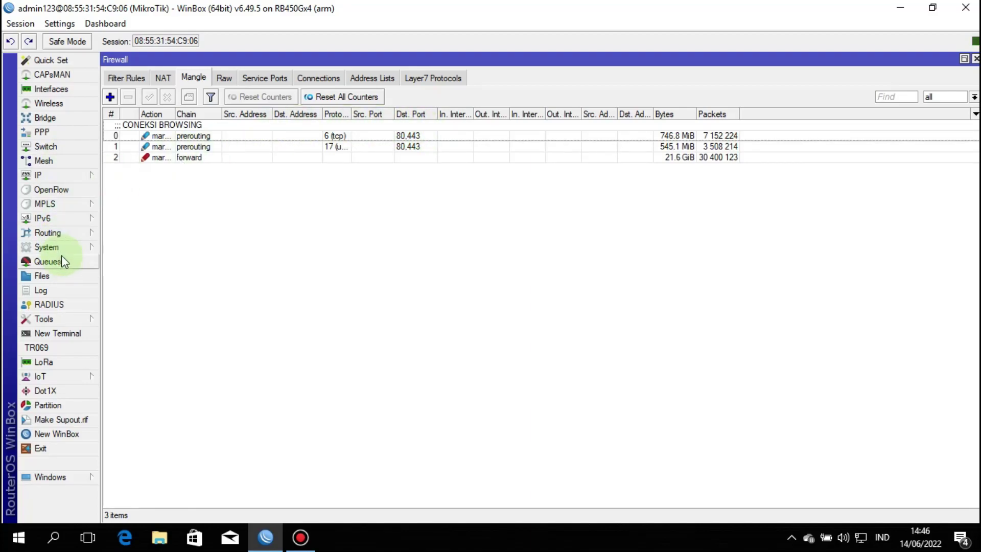
{"action": "left_click", "coordinate": [48, 261]}
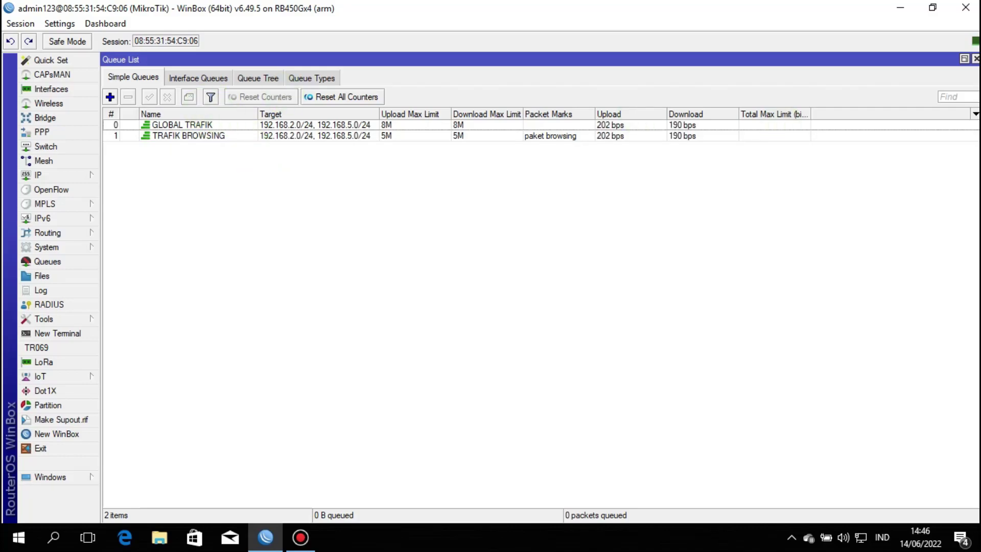
{"action": "left_click", "coordinate": [976, 59]}
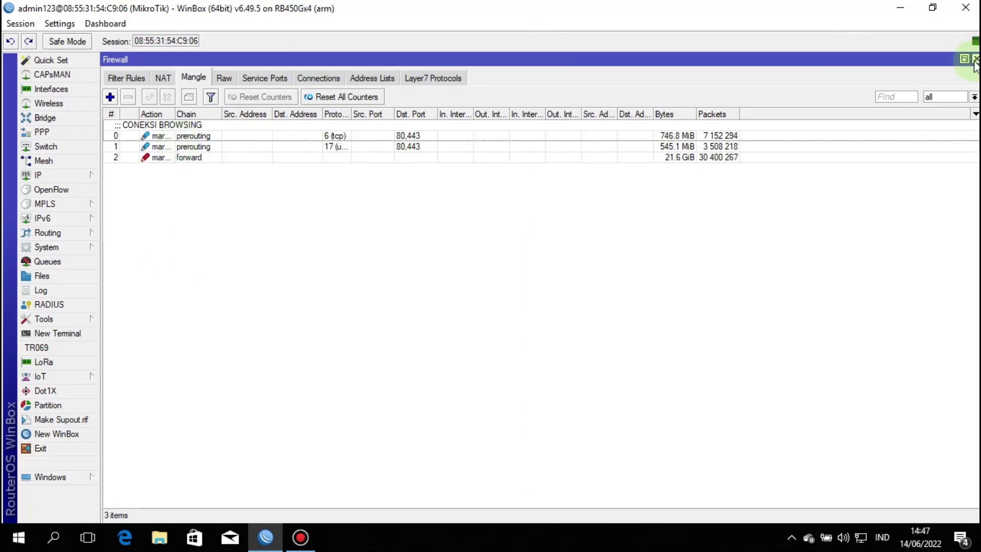
{"action": "left_click", "coordinate": [975, 60]}
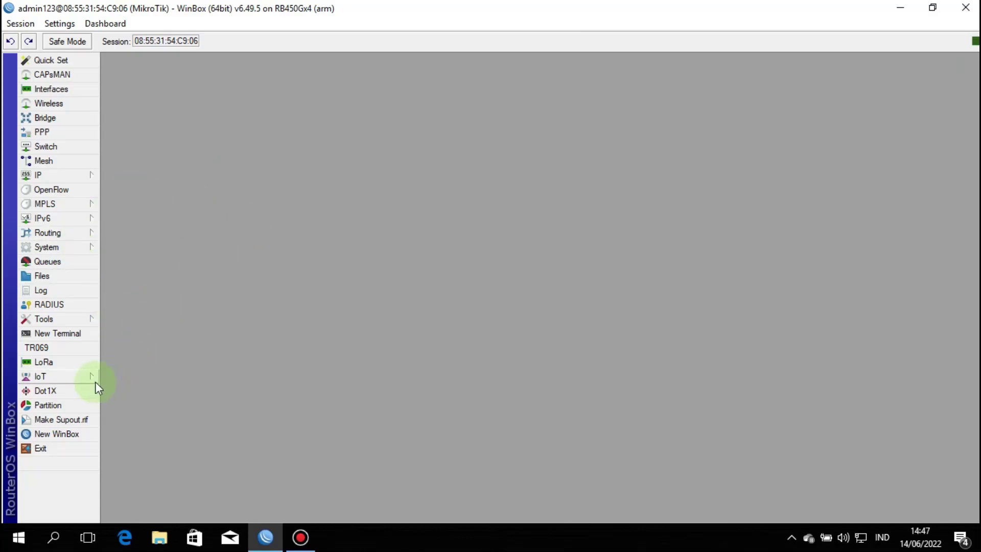
{"action": "left_click", "coordinate": [77, 177]}
{"action": "left_click", "coordinate": [123, 268]}
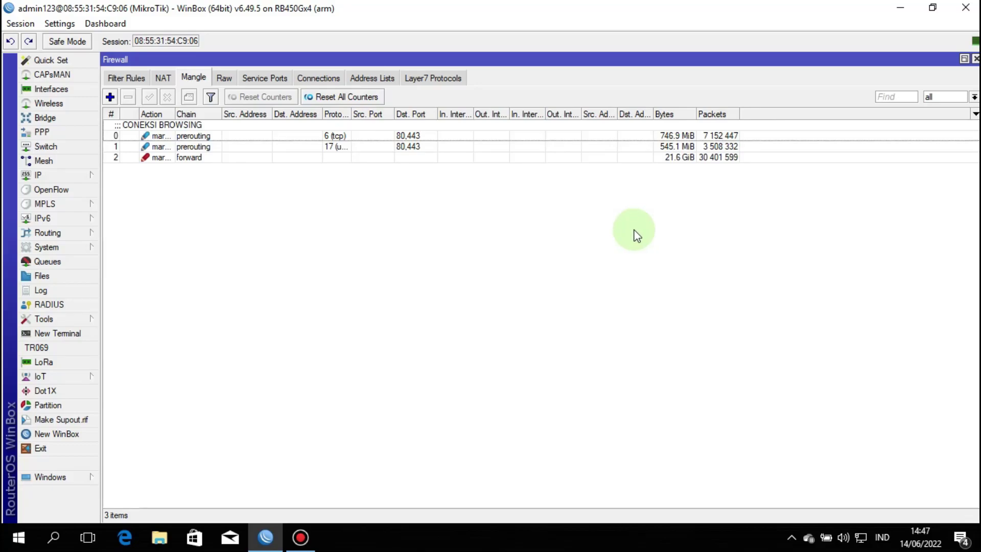
{"action": "left_click", "coordinate": [976, 59]}
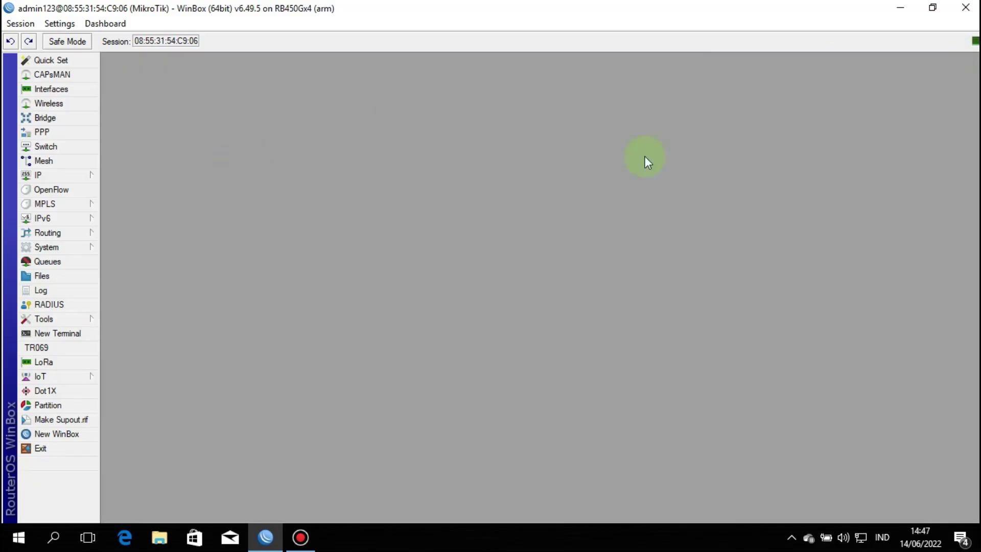